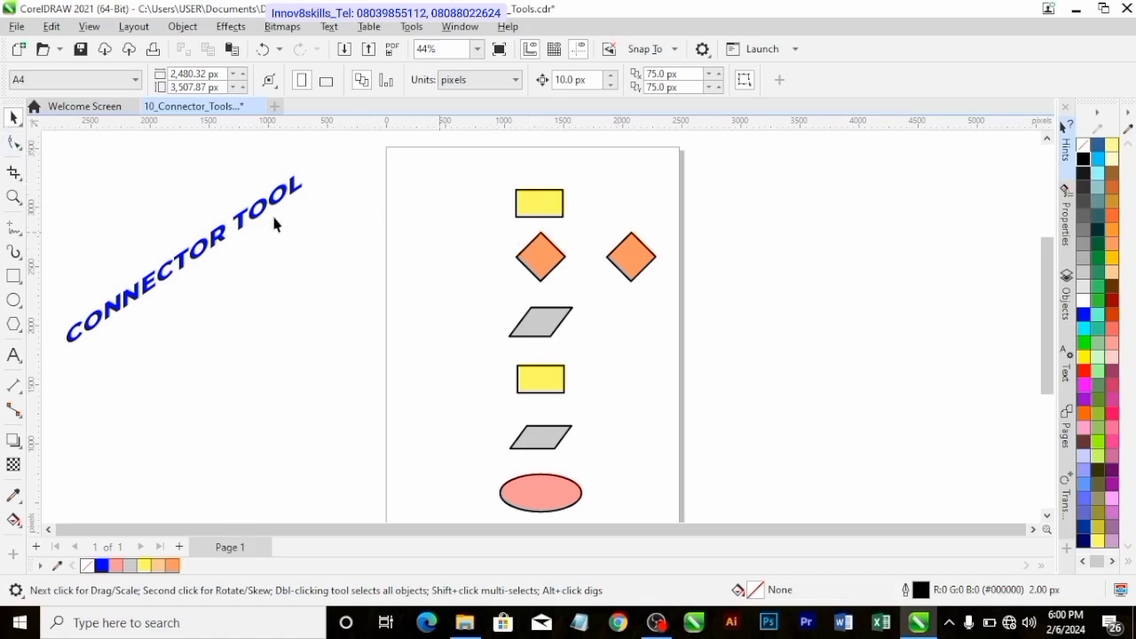
# - Draw a straight-line connector from the top yellow rectangle's bottom edge to the upper corner of the orange diamond below it
pyautogui.click(13, 410)
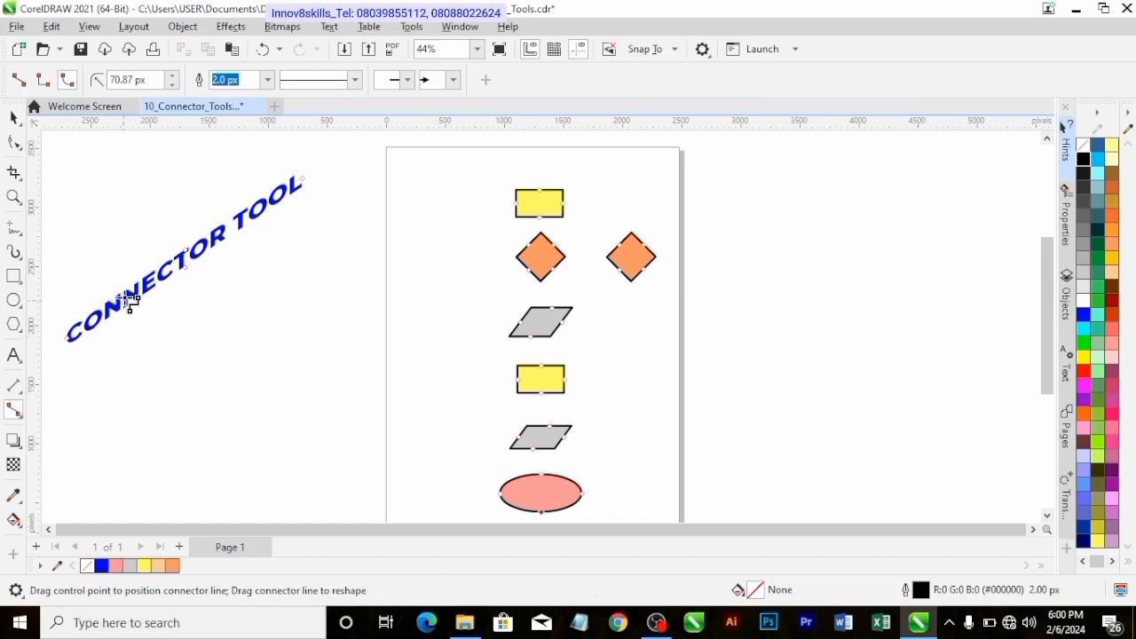
pyautogui.click(26, 86)
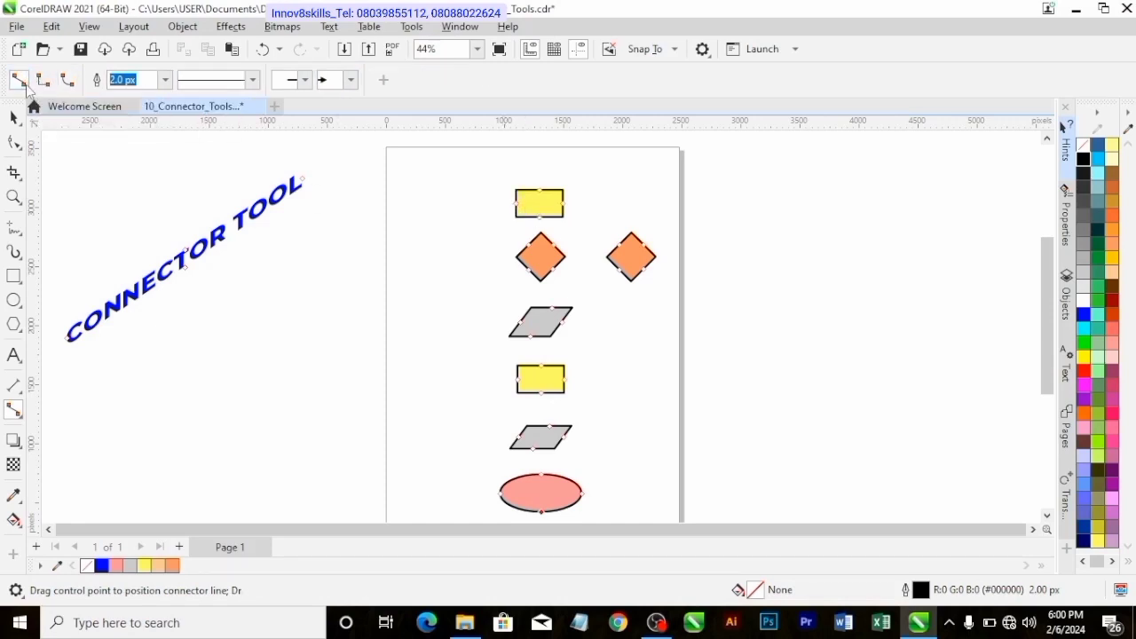
pyautogui.scroll(5, 542, 240)
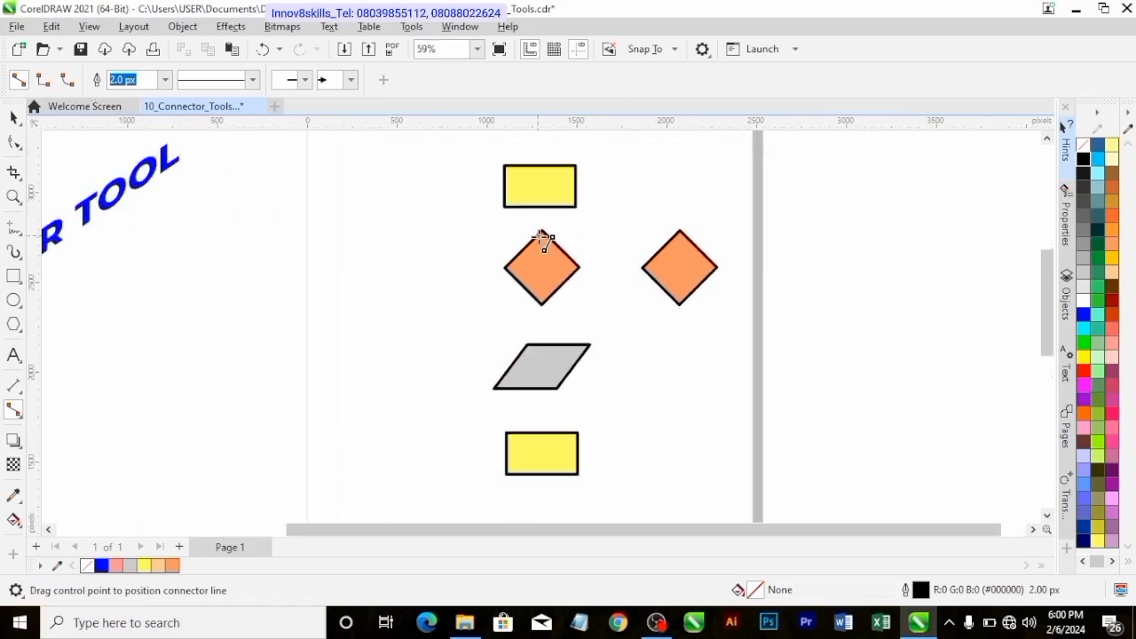
pyautogui.scroll(-1, 548, 169)
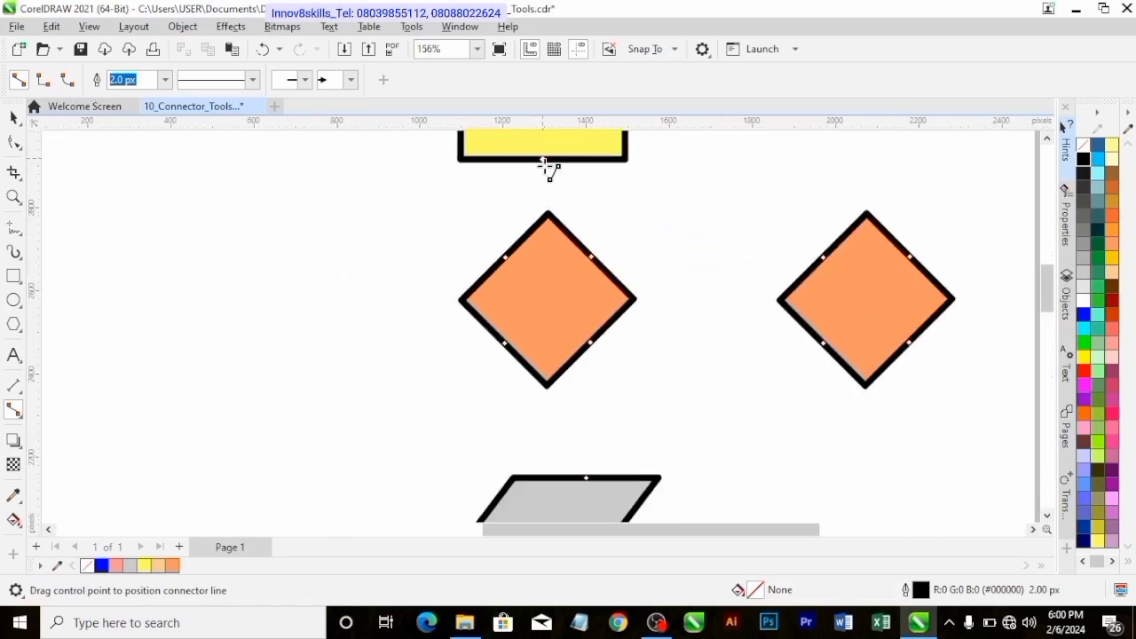
pyautogui.moveTo(542, 161); pyautogui.dragTo(544, 215)
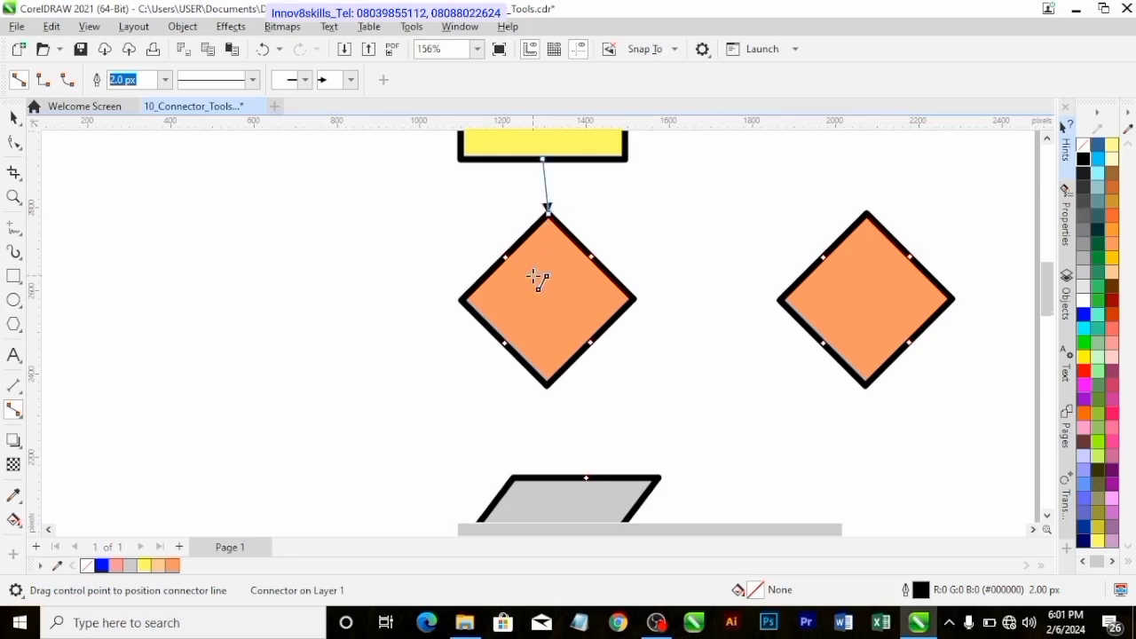
# - Shift the top yellow rectangle horizontally to X 1,305.9 px to straighten its connector to the diamond below
pyautogui.scroll(-3, 538, 274)
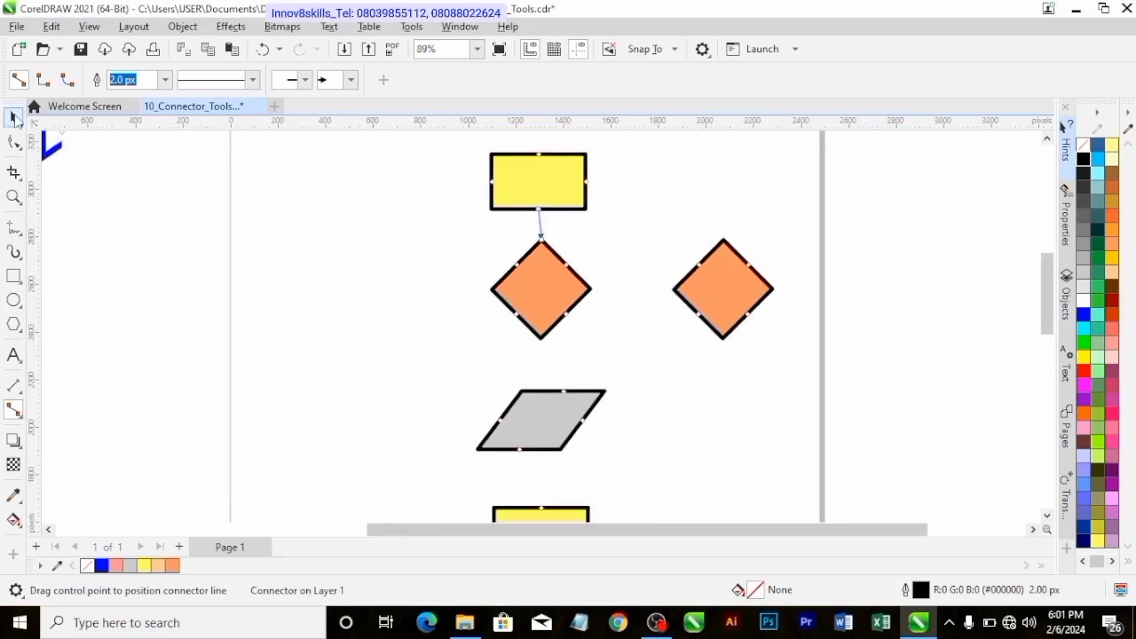
pyautogui.click(14, 117)
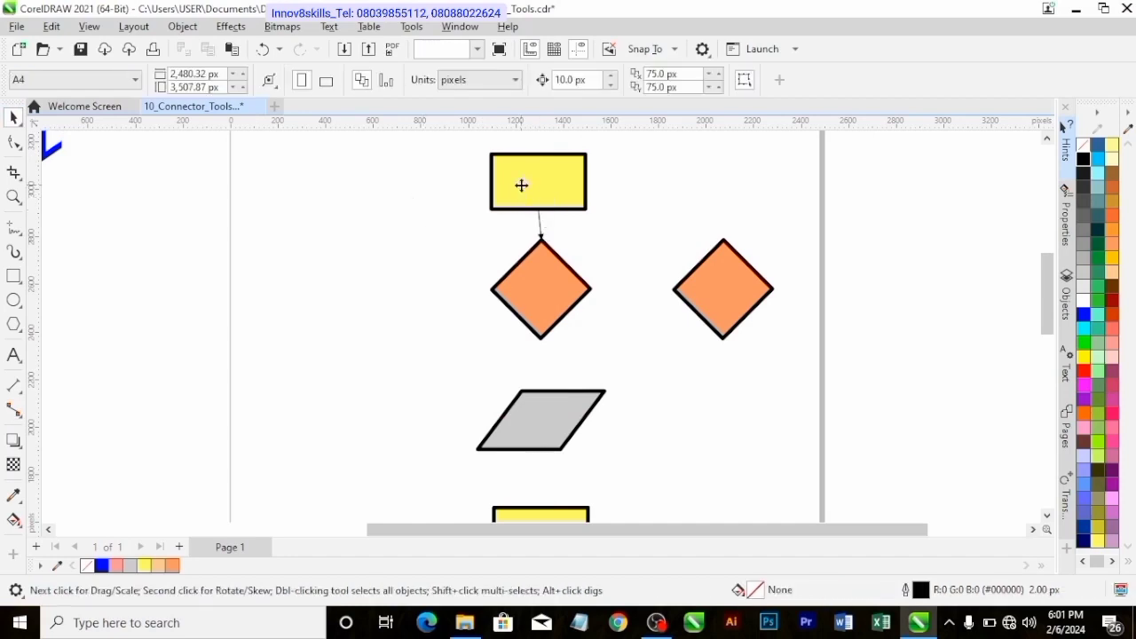
pyautogui.moveTo(516, 185); pyautogui.dragTo(521, 184)
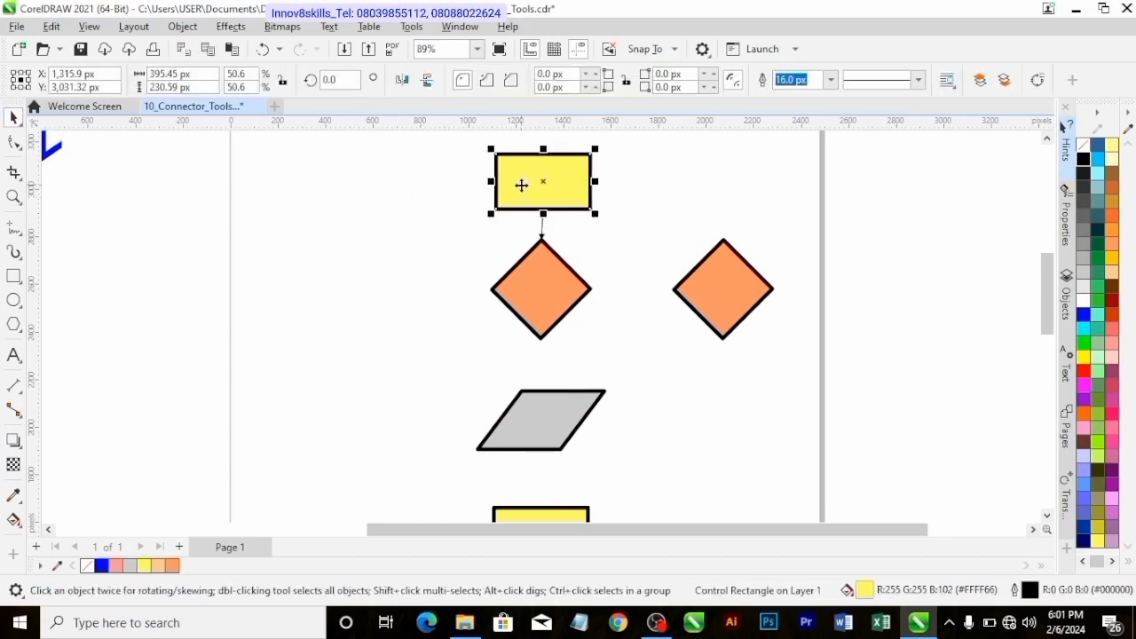
pyautogui.press('Left')
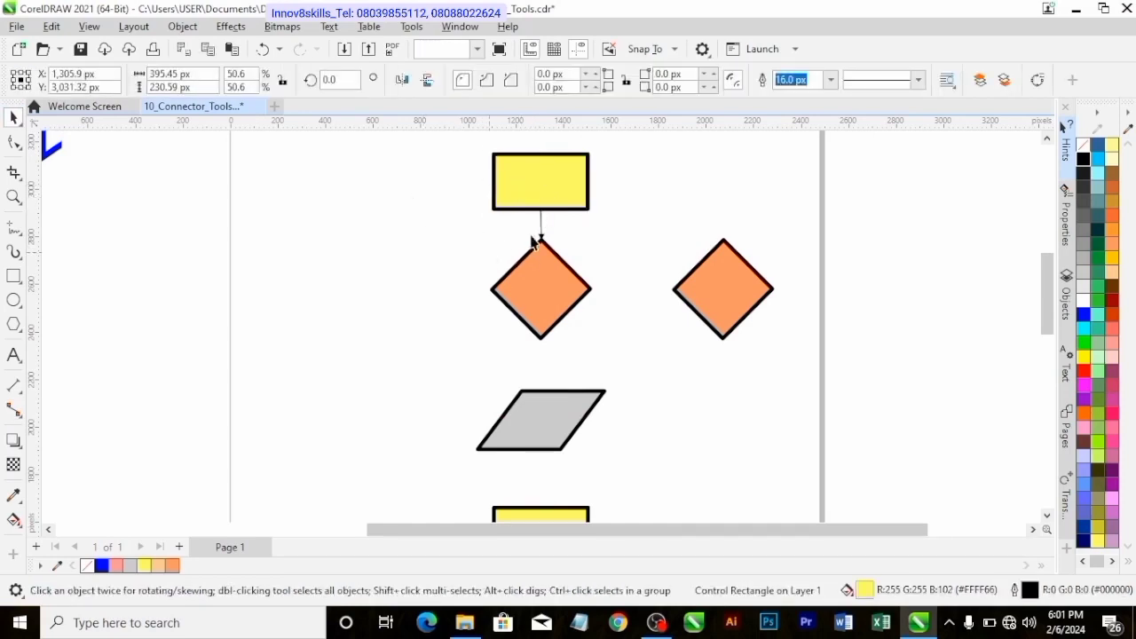
# - Apply a different end arrowhead style to the connector between the top yellow rectangle and the orange diamond
pyautogui.click(535, 236)
pyautogui.click(540, 227)
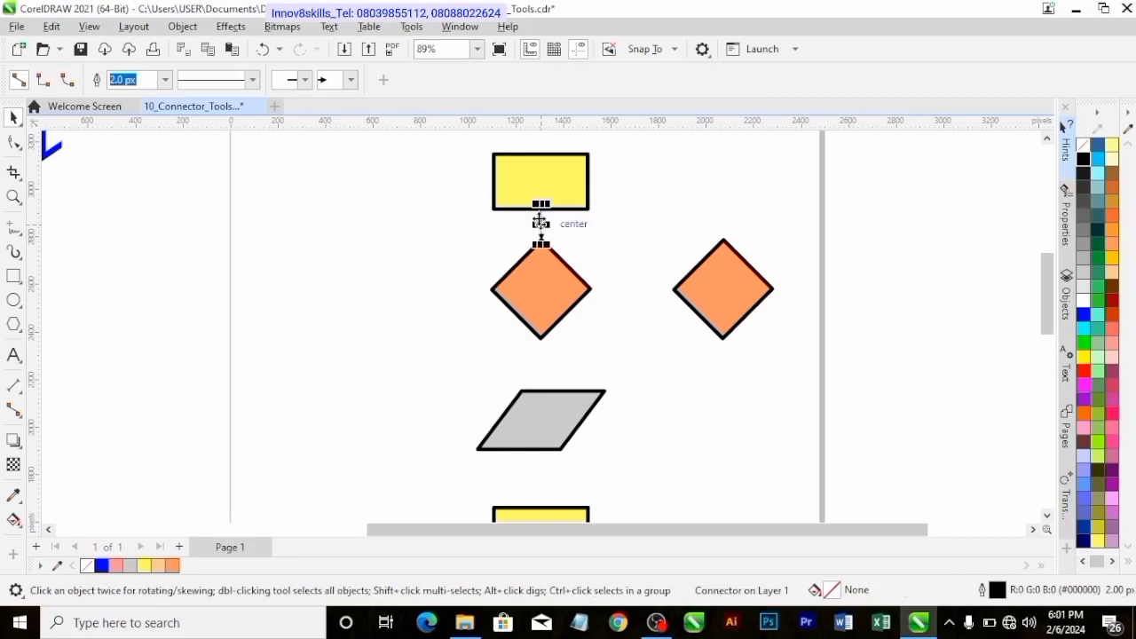
pyautogui.click(348, 85)
pyautogui.click(370, 149)
pyautogui.click(560, 238)
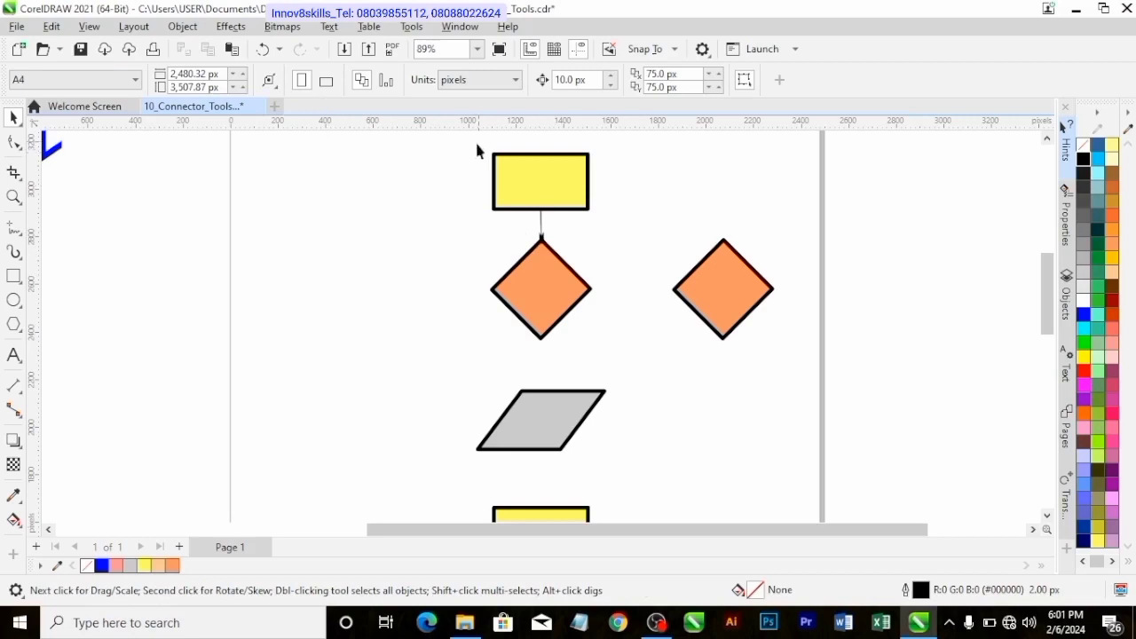
# - Try an 8.0 px outline width on the connector between the top yellow rectangle and the diamond
pyautogui.click(543, 229)
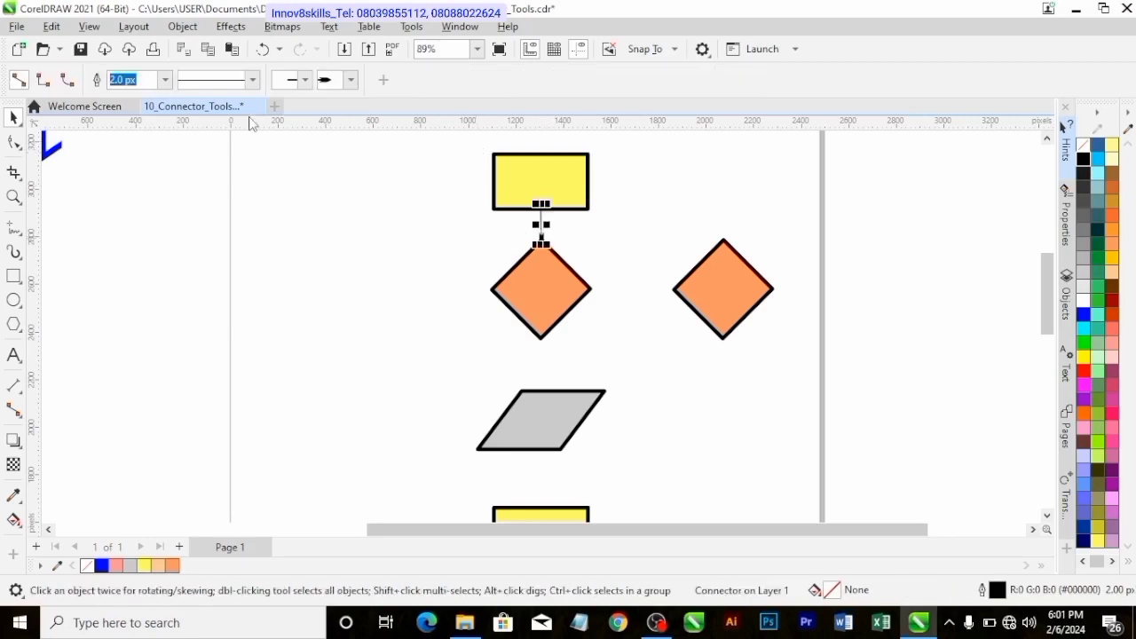
pyautogui.click(163, 83)
pyautogui.click(129, 188)
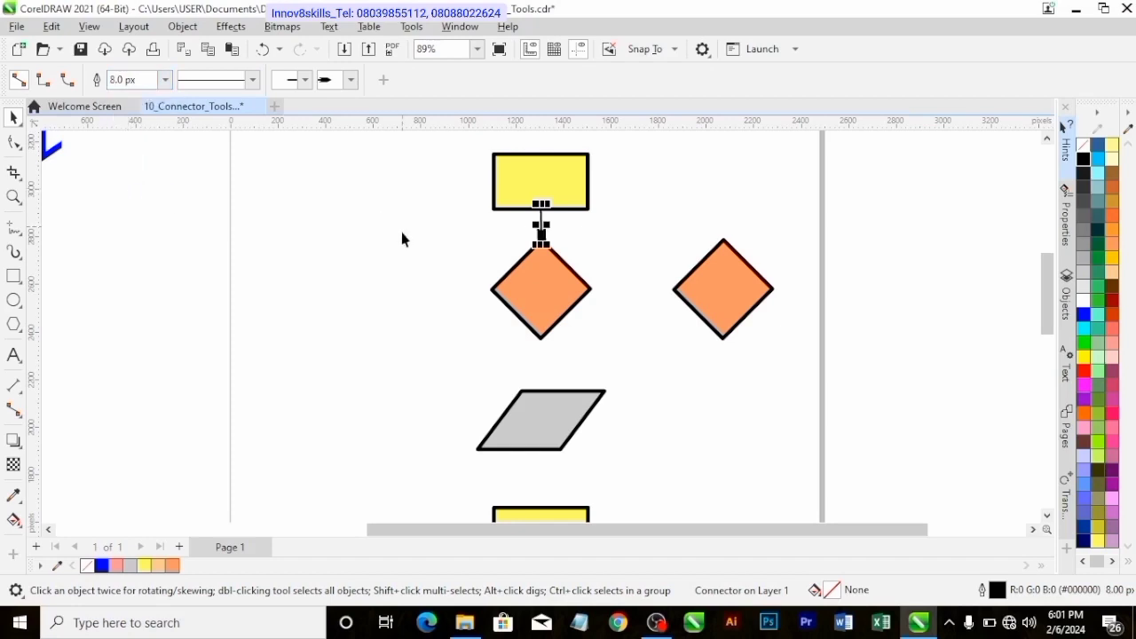
pyautogui.click(545, 233)
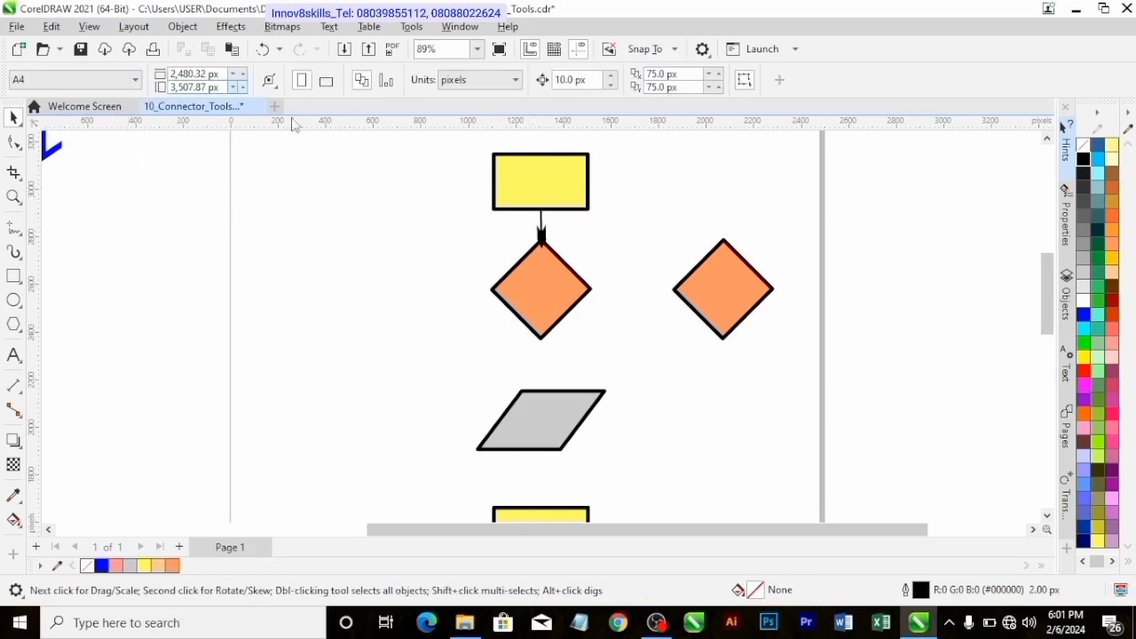
pyautogui.hotkey('ctrl', 'z')
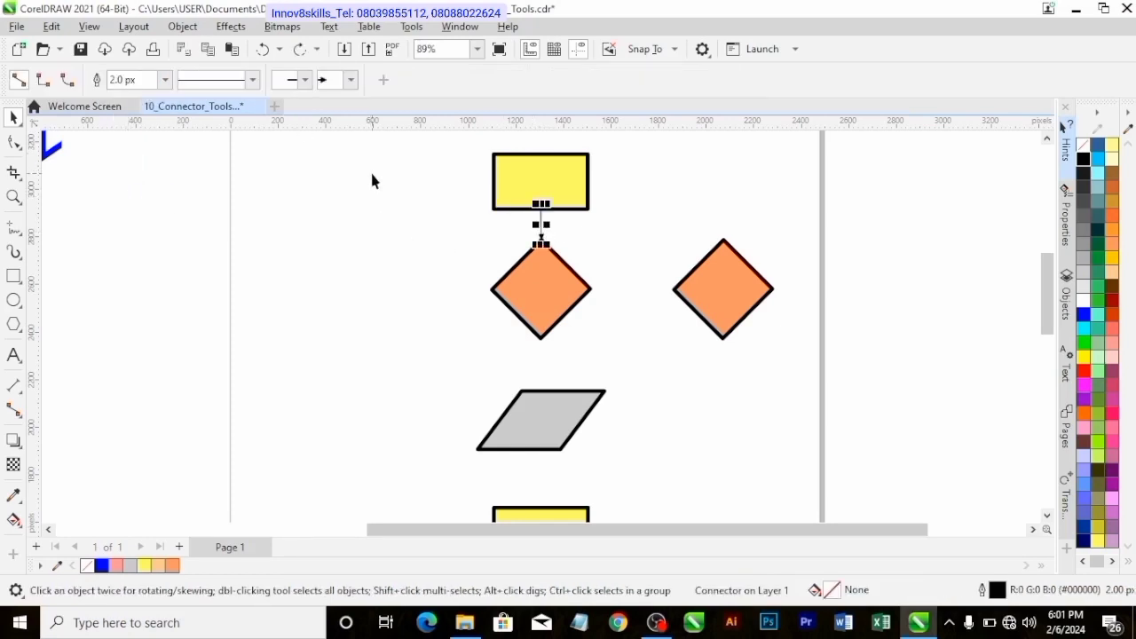
pyautogui.click(411, 274)
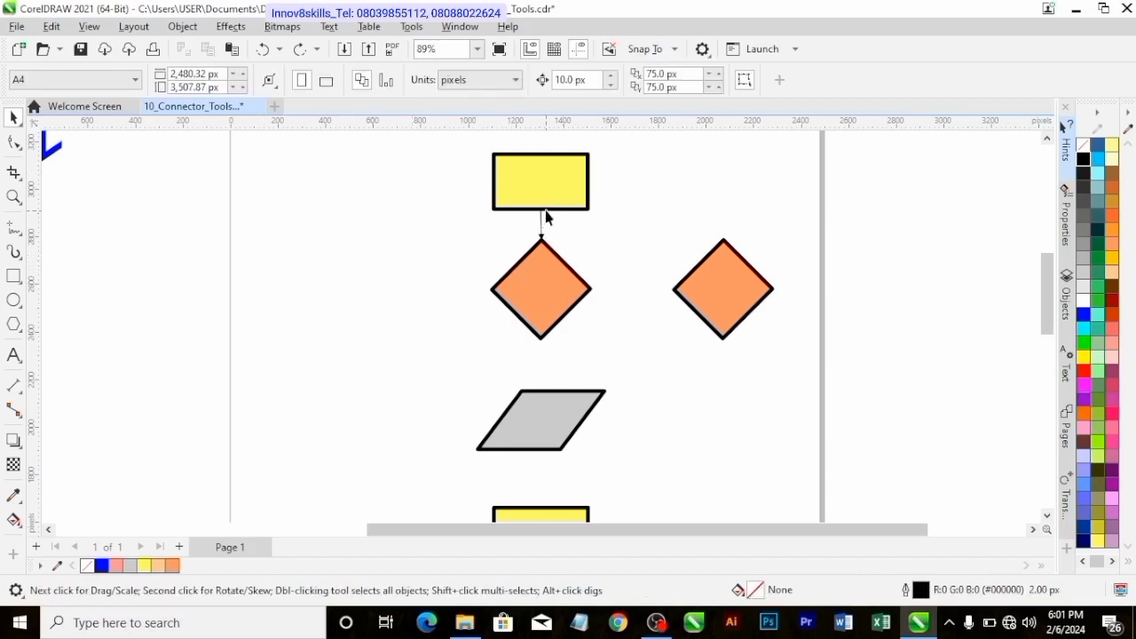
# - Draw a straight-line connector from the left orange diamond's right corner to the left corner of the right orange diamond
pyautogui.scroll(-1, 577, 277)
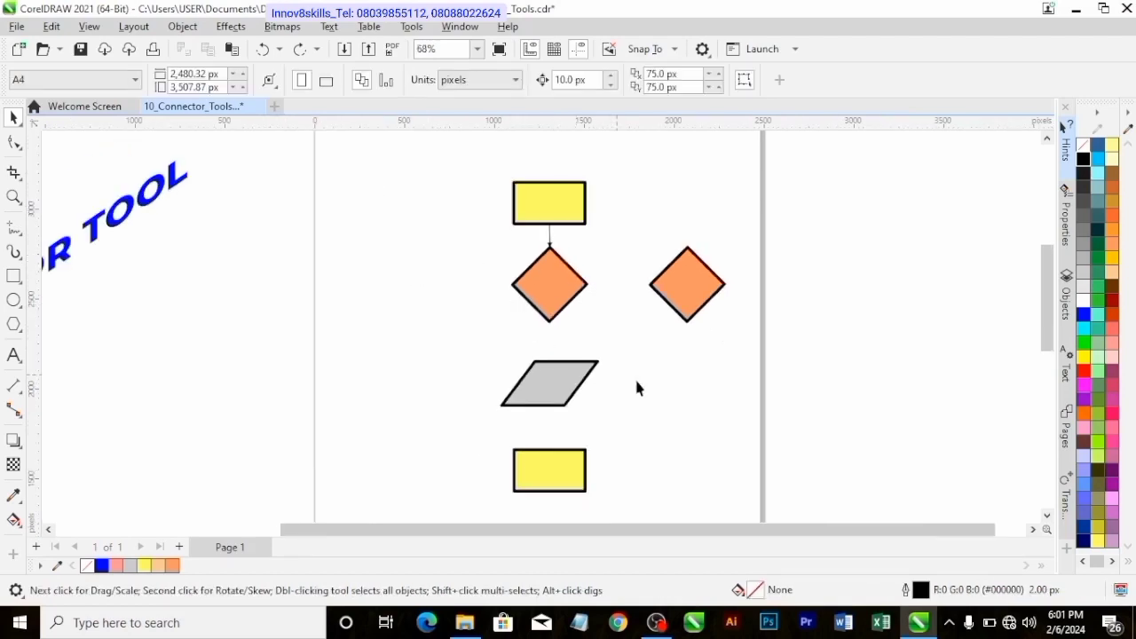
pyautogui.scroll(-1, 605, 349)
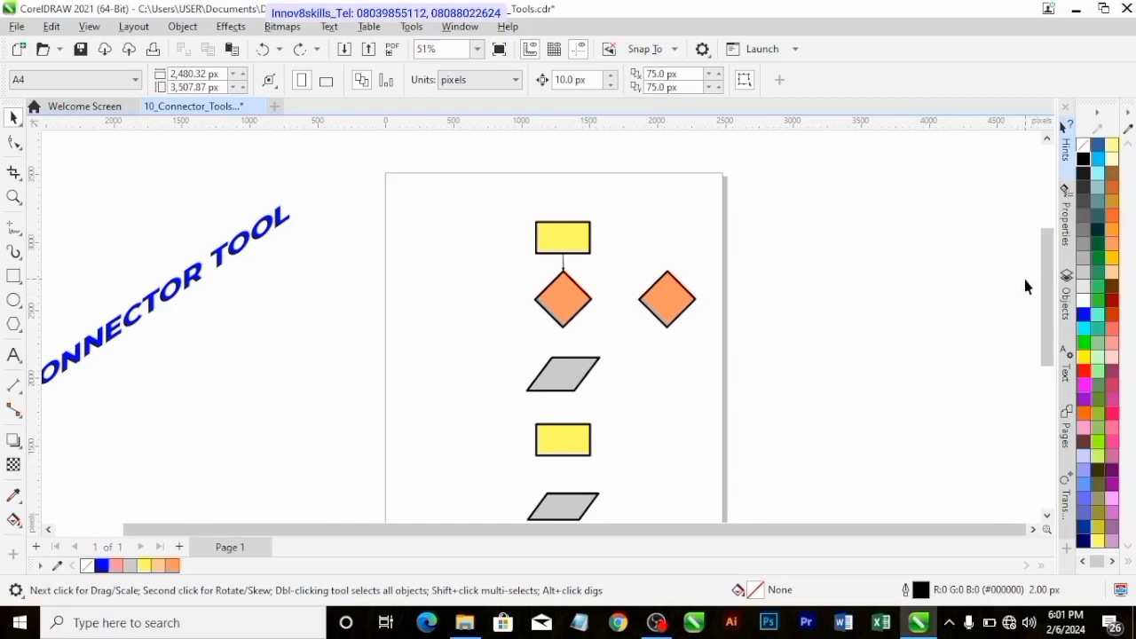
pyautogui.scroll(-3, 1050, 292)
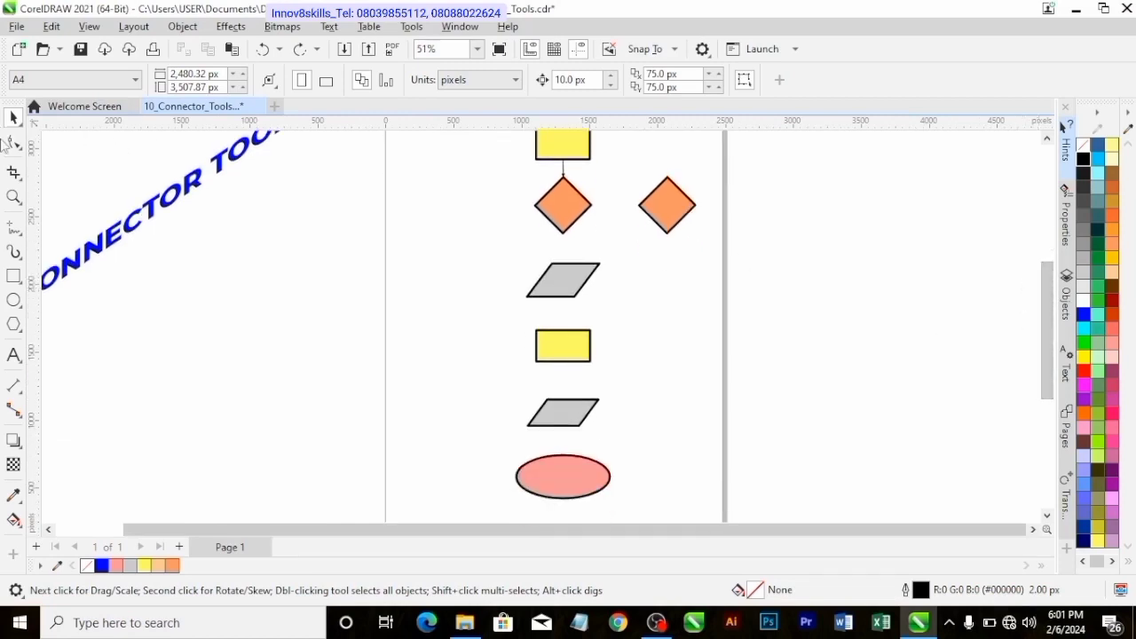
pyautogui.click(14, 414)
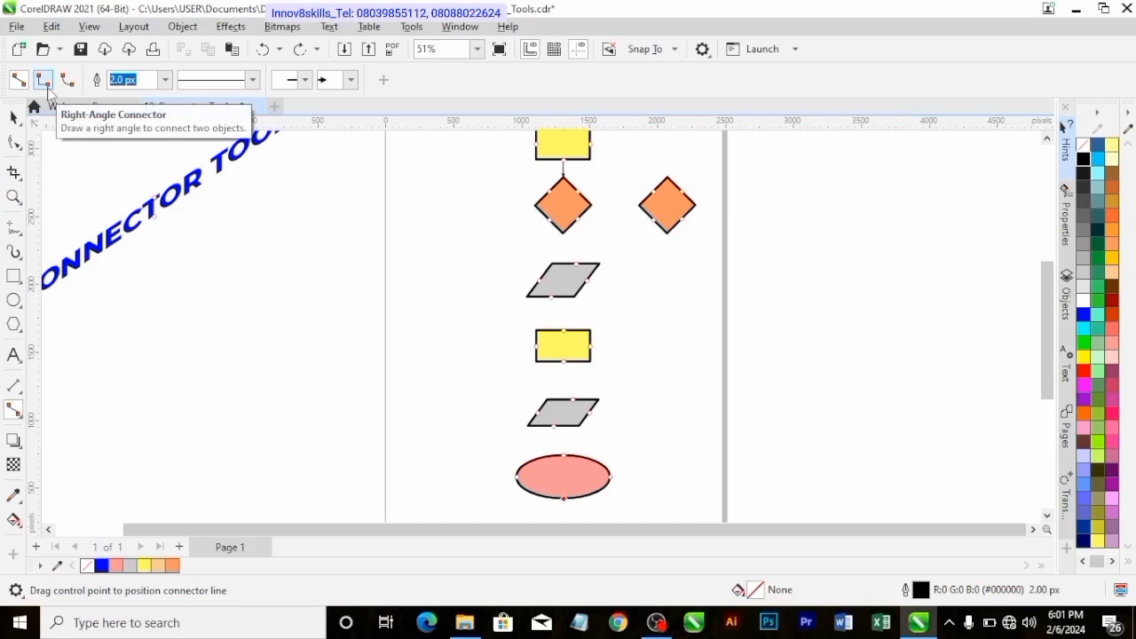
pyautogui.scroll(1, 590, 222)
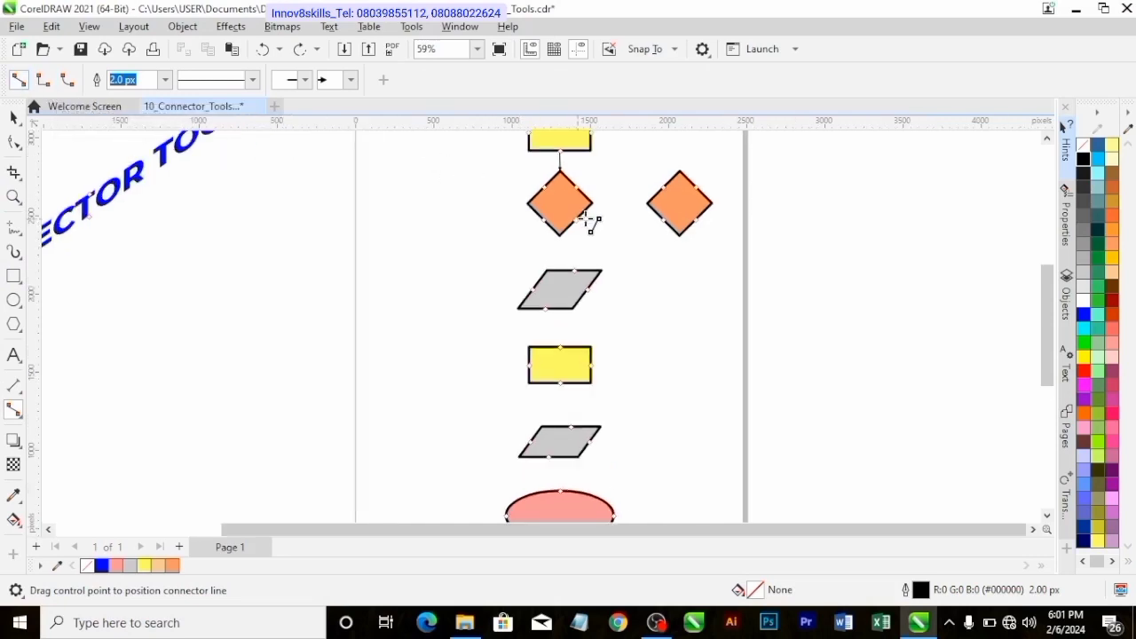
pyautogui.moveTo(590, 203); pyautogui.dragTo(648, 203)
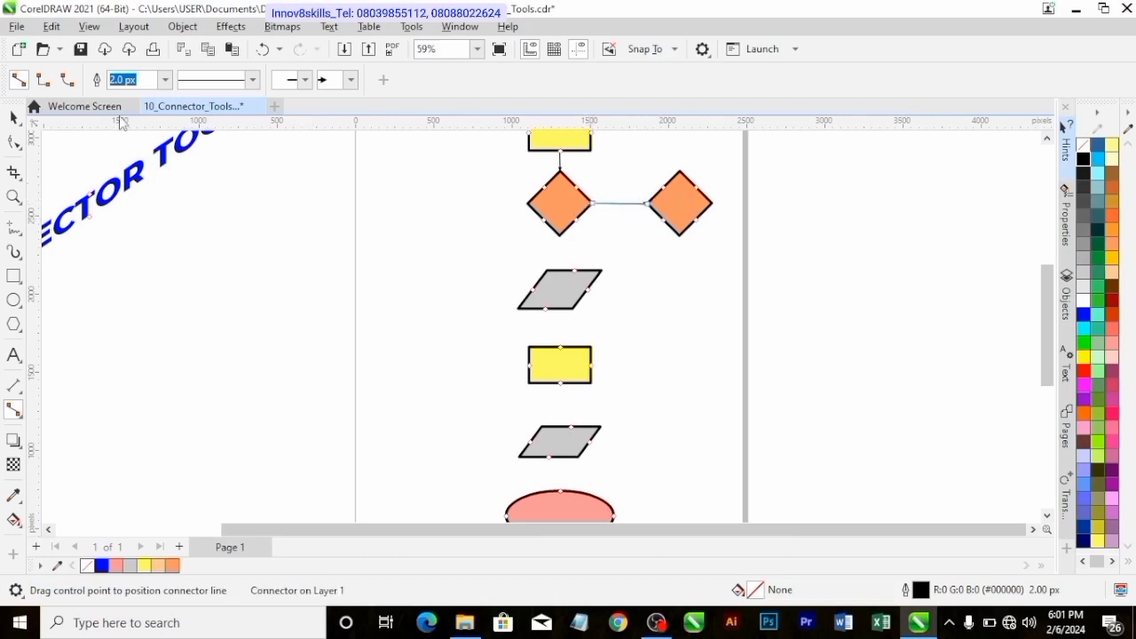
pyautogui.click(14, 117)
pyautogui.scroll(-1, 237, 191)
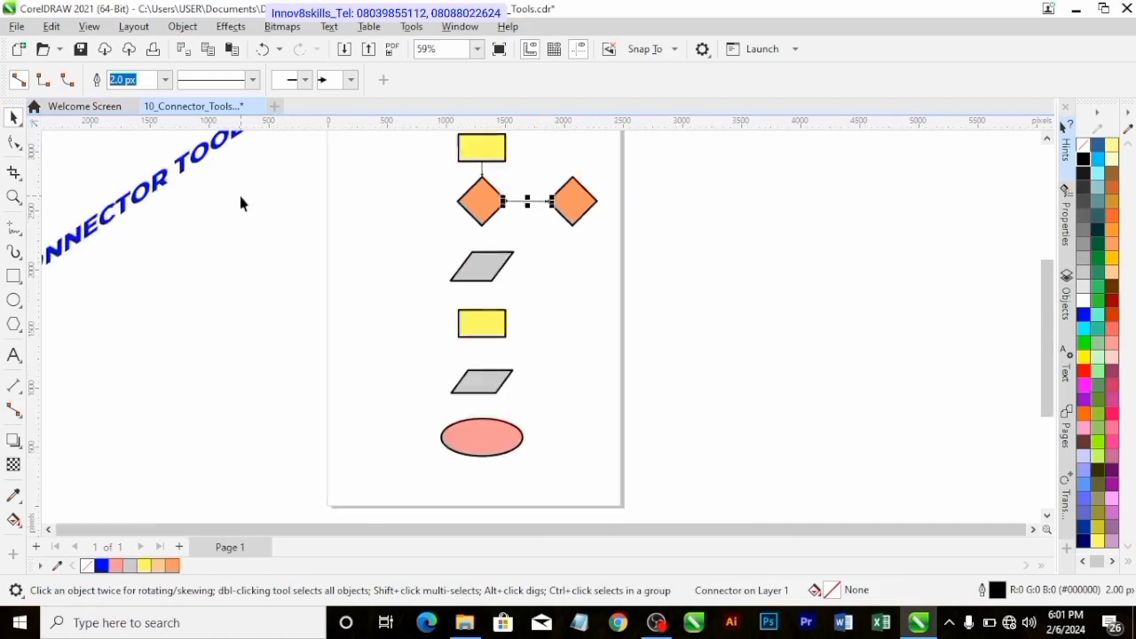
pyautogui.click(213, 248)
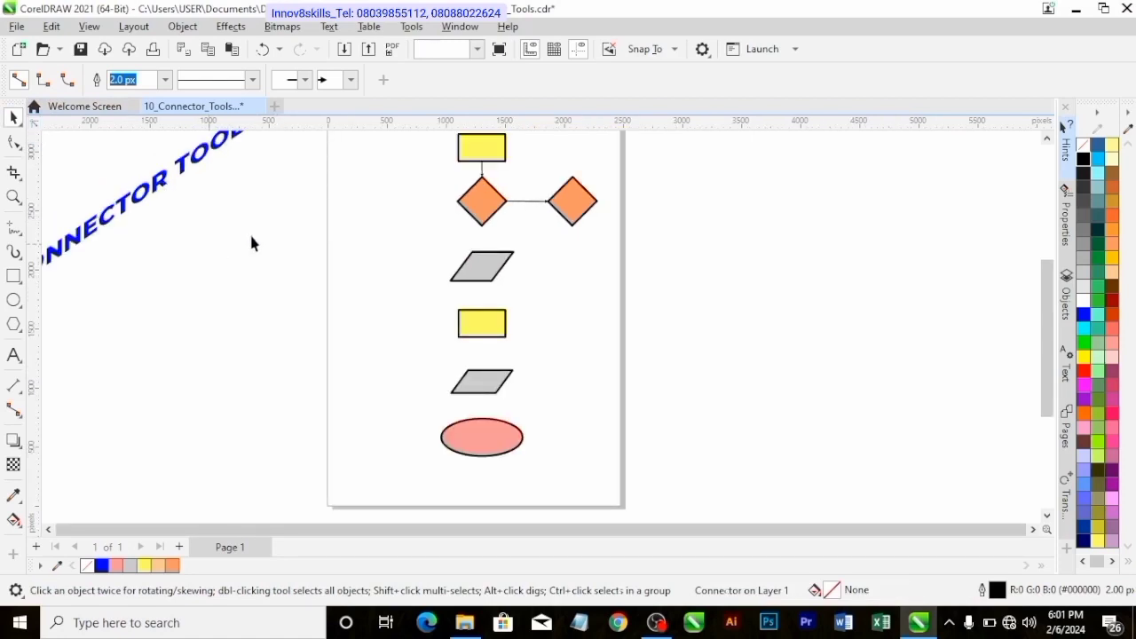
# - Draw a right-angle connector from the right orange diamond's bottom corner to the right side of the upper grey parallelogram
pyautogui.click(478, 48)
pyautogui.click(434, 79)
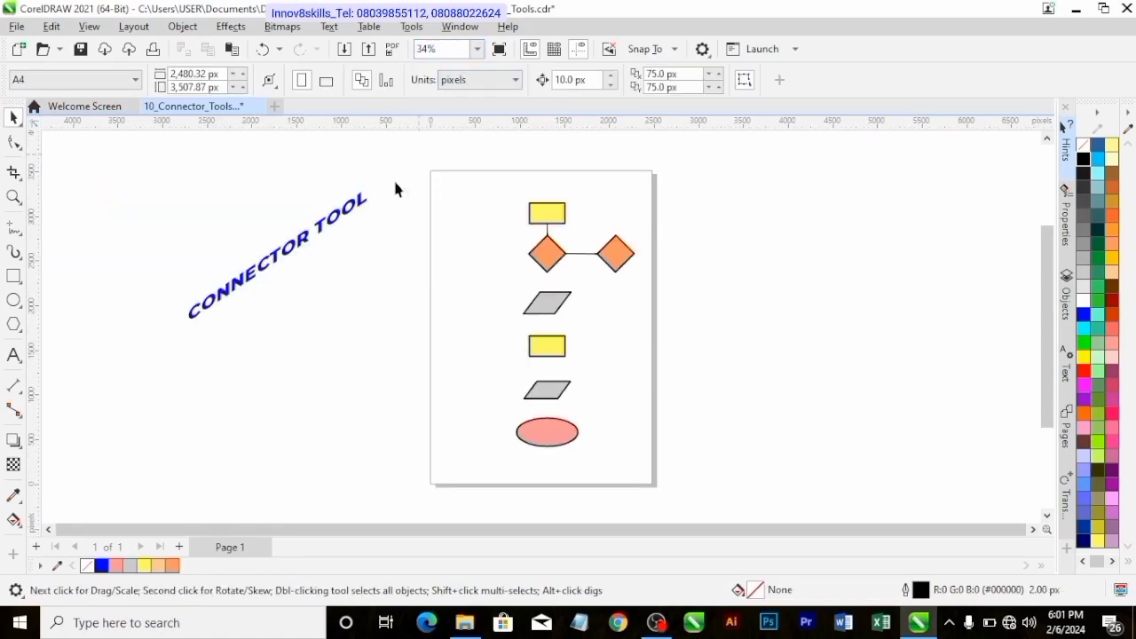
pyautogui.scroll(2, 532, 297)
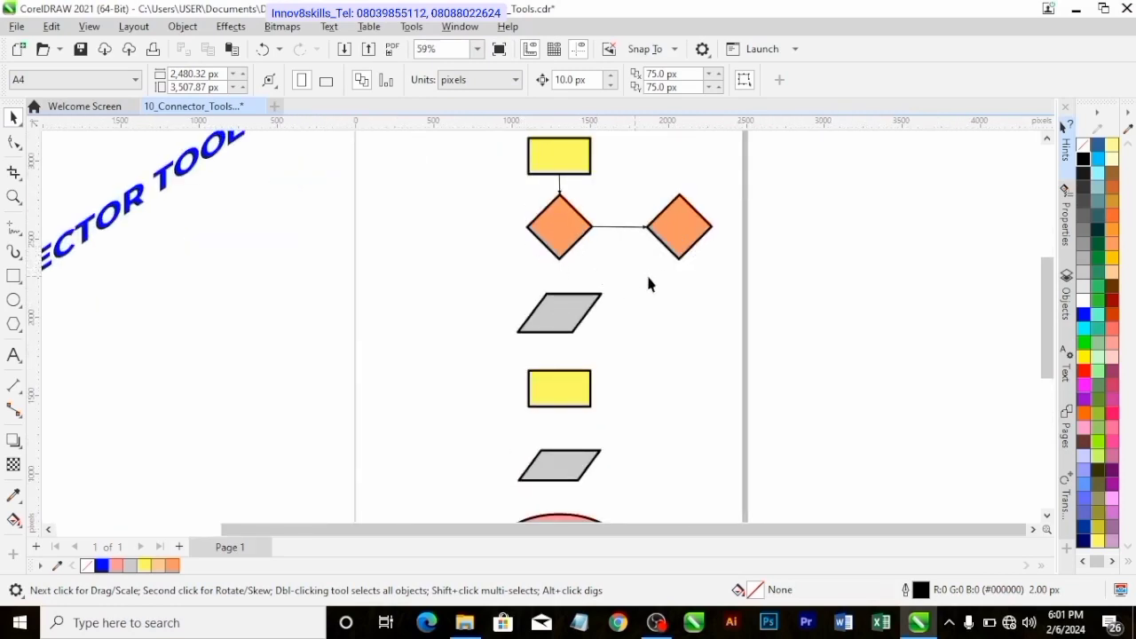
pyautogui.click(14, 409)
pyautogui.click(43, 79)
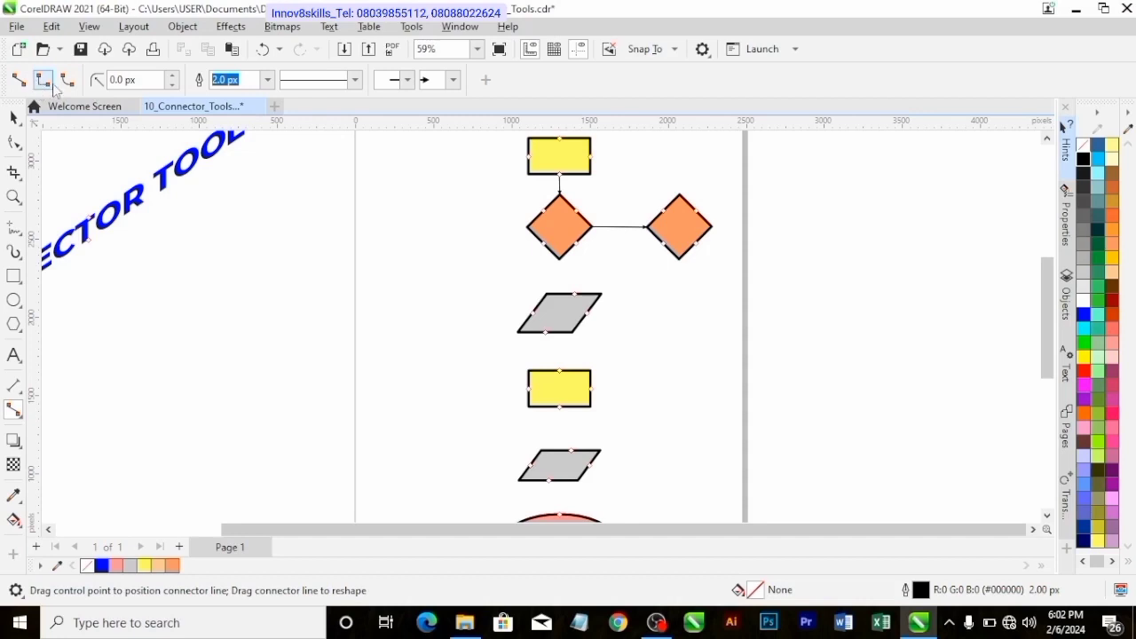
pyautogui.scroll(1, 692, 284)
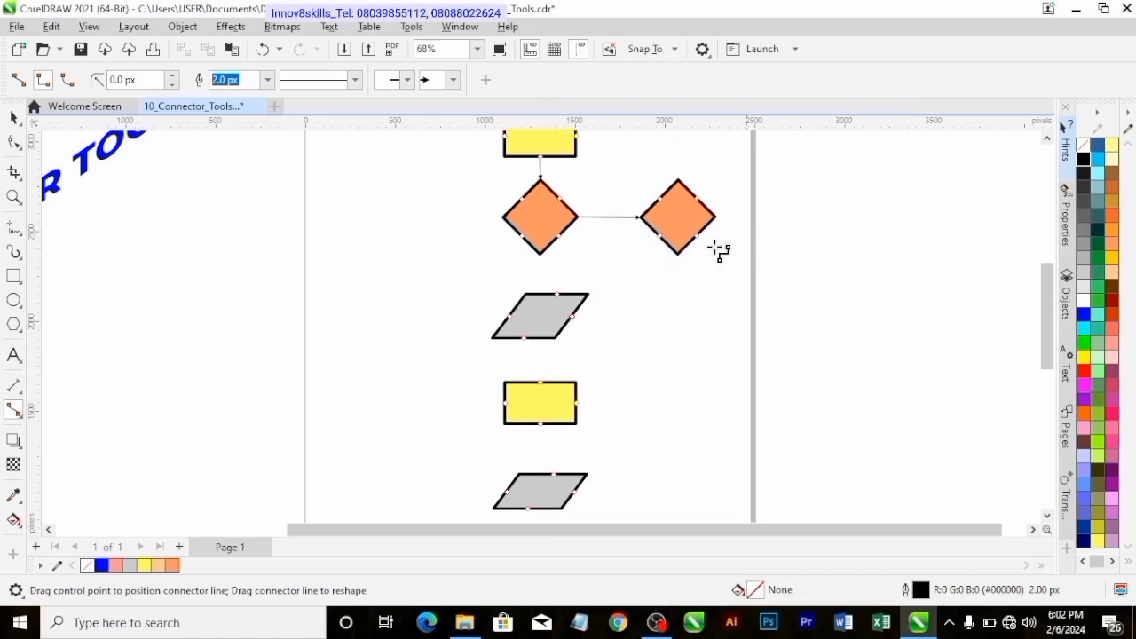
pyautogui.moveTo(678, 256); pyautogui.dragTo(573, 317)
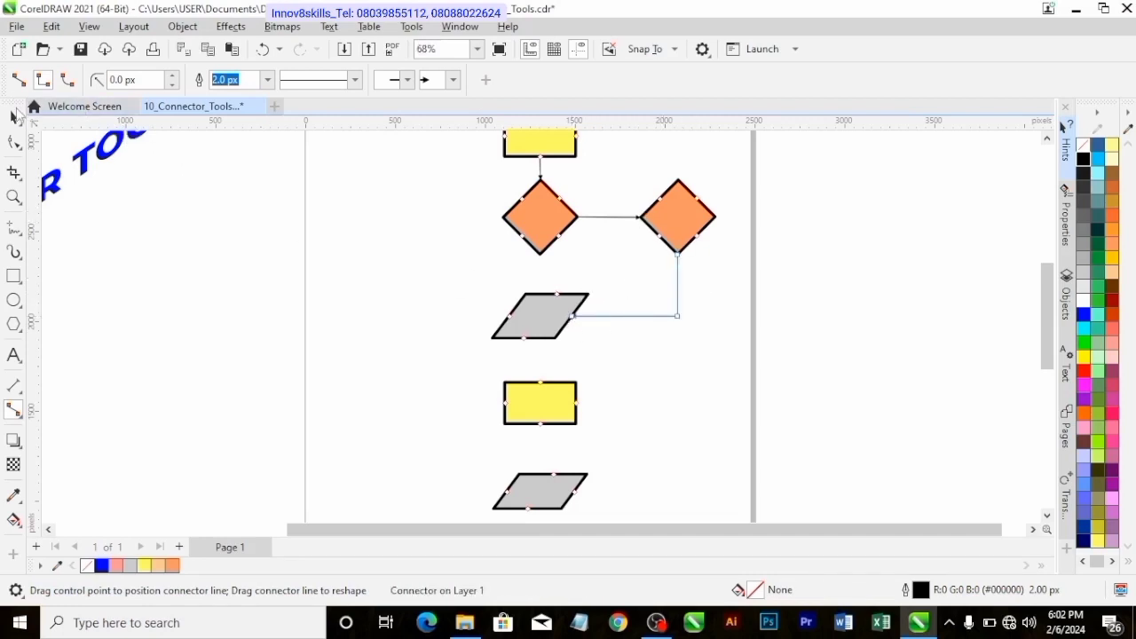
pyautogui.click(13, 117)
pyautogui.click(459, 232)
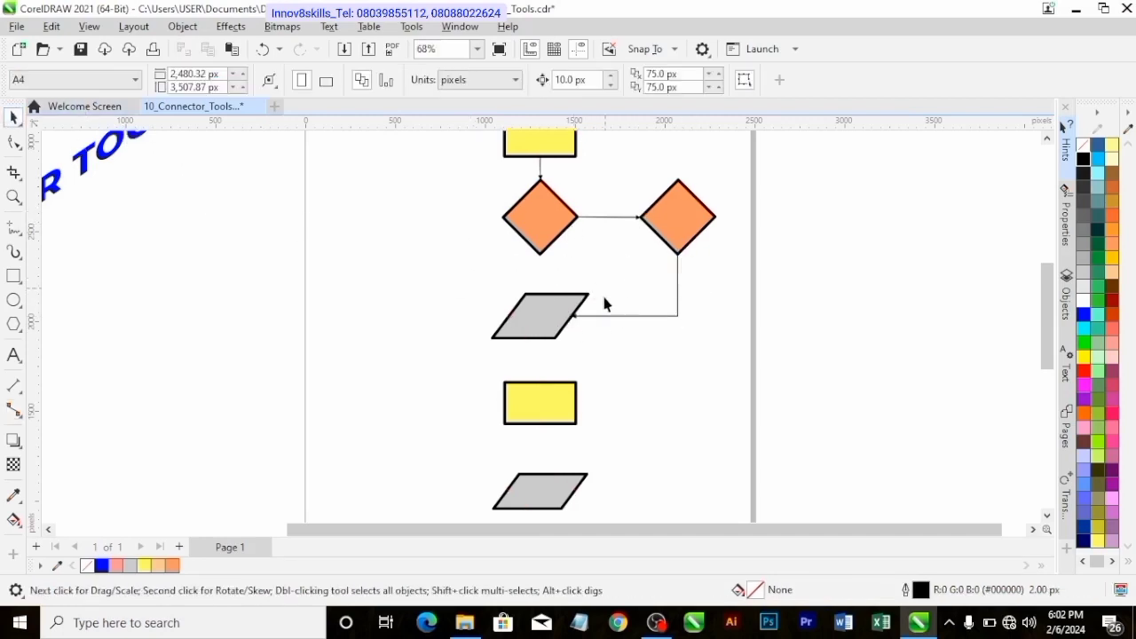
# - Move the upper grey parallelogram away to the left and nudge it back to the right beneath the left orange diamond
pyautogui.click(535, 309)
pyautogui.press('Left')
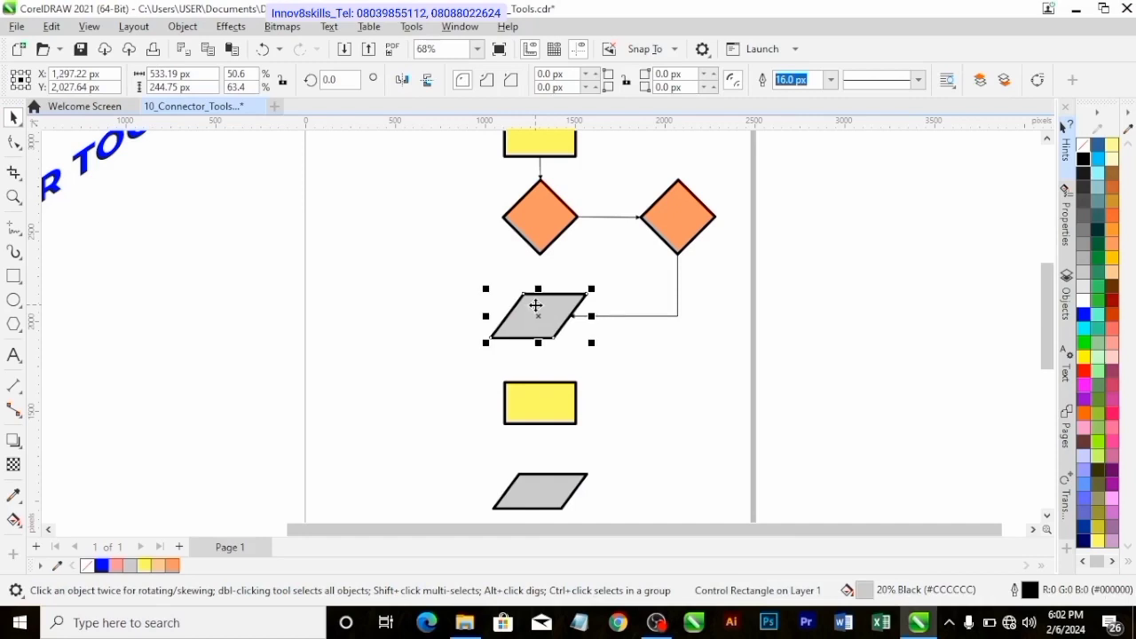
pyautogui.moveTo(535, 304); pyautogui.dragTo(454, 330)
pyautogui.press('Right')
pyautogui.press('Right')
pyautogui.press('Right')
pyautogui.press('Right')
pyautogui.press('Right')
pyautogui.press('Right')
pyautogui.press('Right')
pyautogui.press('Right')
pyautogui.press('Right')
pyautogui.press('Right')
pyautogui.press('Right')
pyautogui.press('Right')
pyautogui.press('Right')
pyautogui.press('Right')
pyautogui.press('Right')
pyautogui.press('Right')
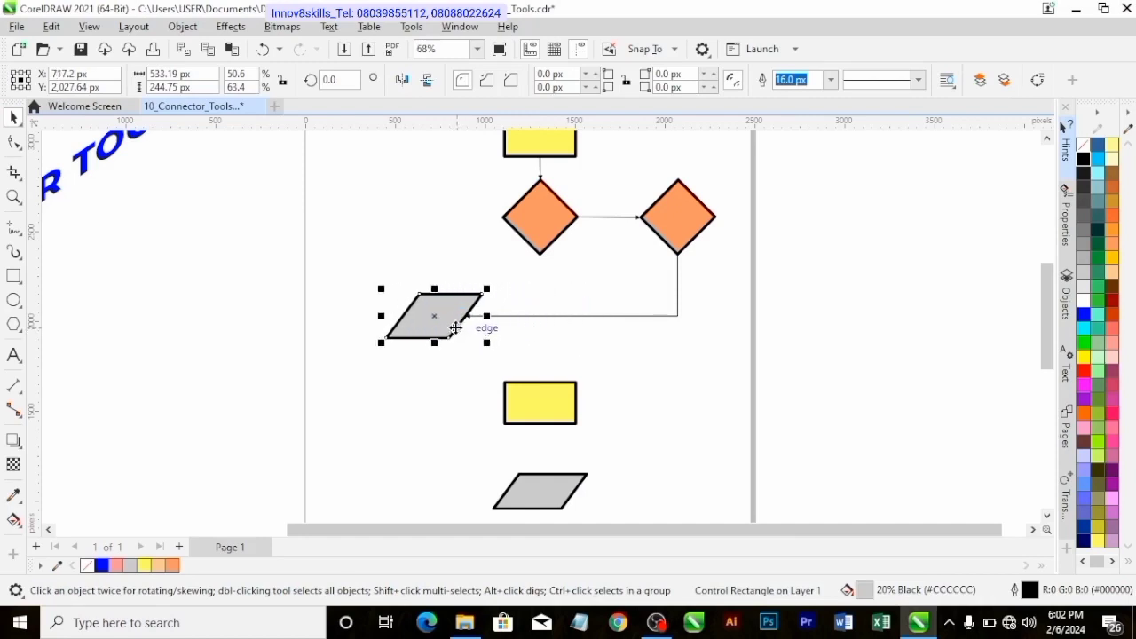
pyautogui.press('Right')
pyautogui.press('Right')
pyautogui.press('Right')
pyautogui.press('Right')
pyautogui.press('Right')
pyautogui.press('Right')
pyautogui.press('Right')
pyautogui.press('Right')
pyautogui.press('Right')
pyautogui.press('Right')
pyautogui.press('Right')
pyautogui.press('Right')
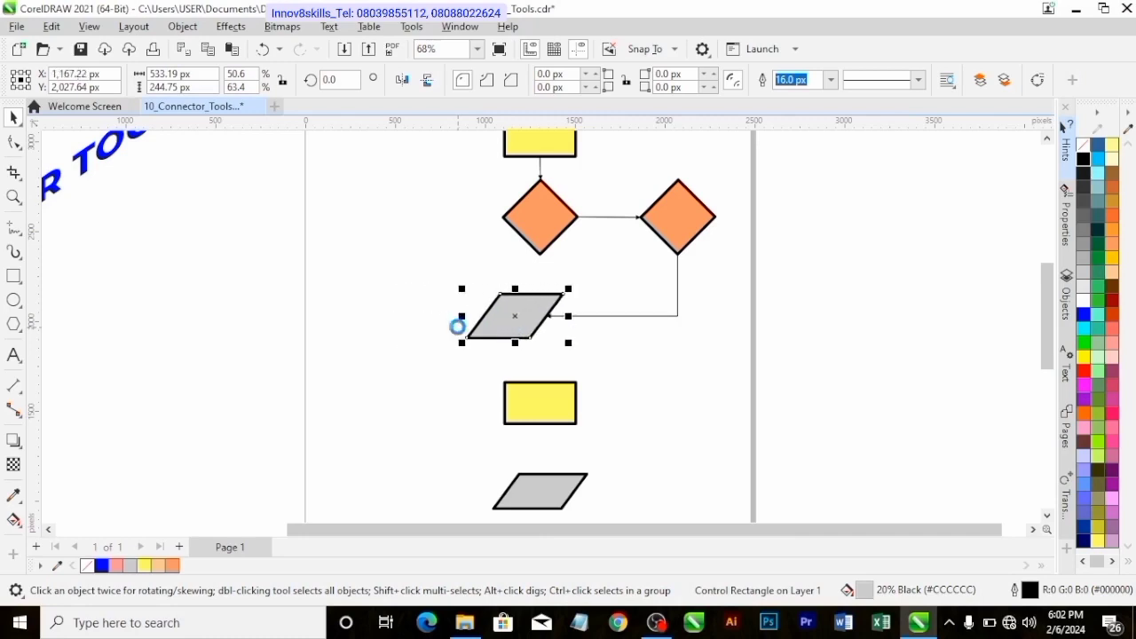
pyautogui.click(372, 297)
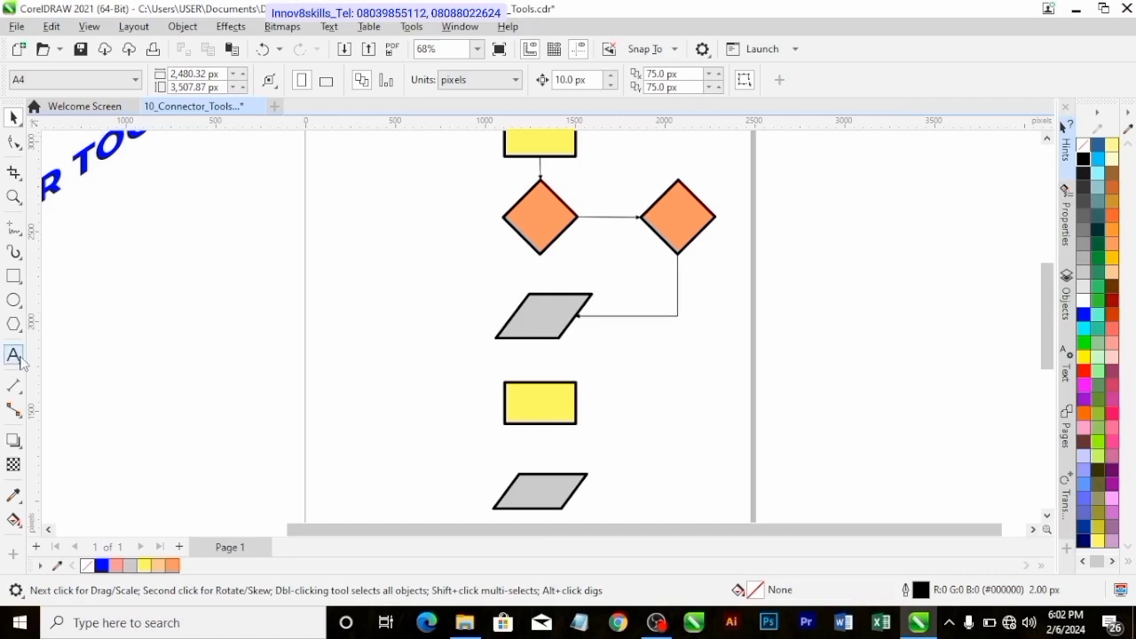
# - Draw a rounded right-angle connector from the right orange diamond's right corner to the right side of the lower yellow rectangle
pyautogui.click(13, 408)
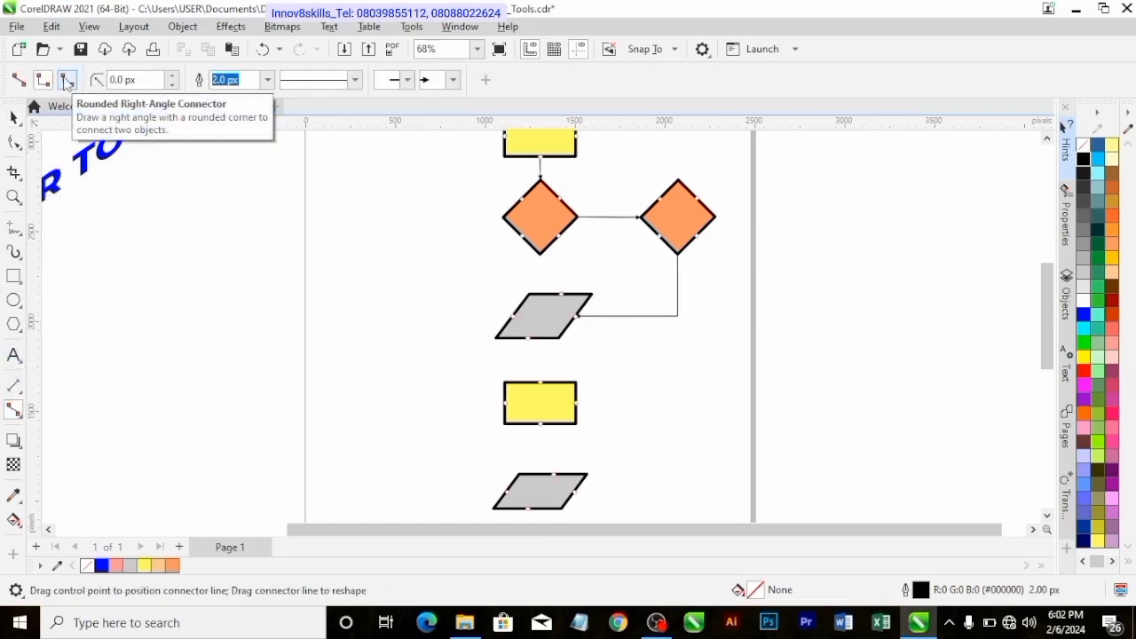
pyautogui.click(67, 80)
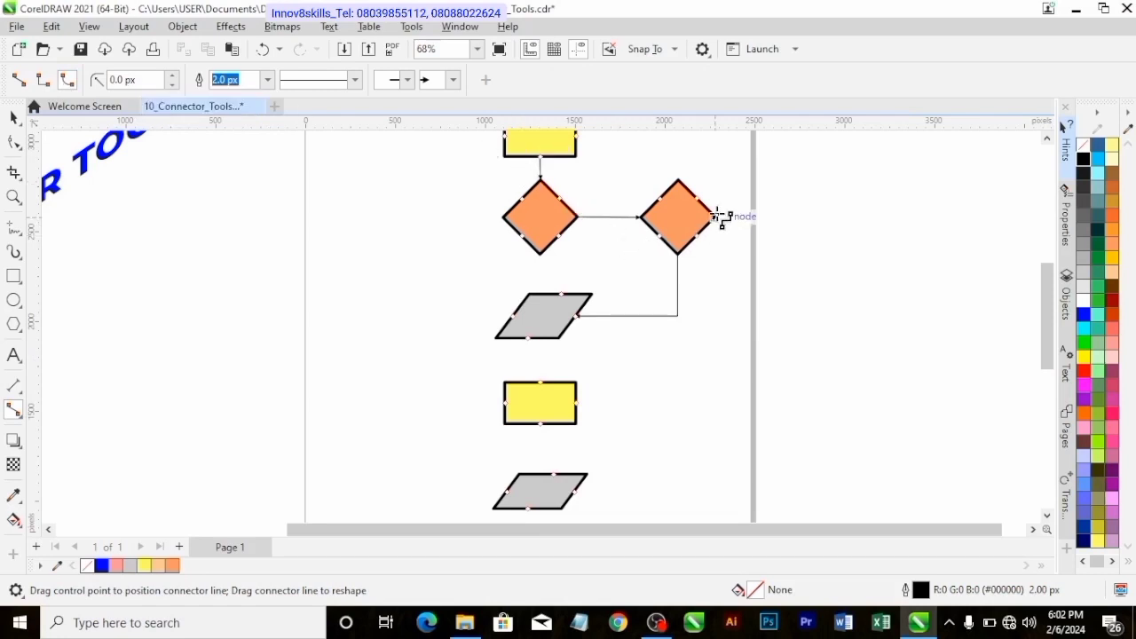
pyautogui.moveTo(720, 219); pyautogui.dragTo(583, 410)
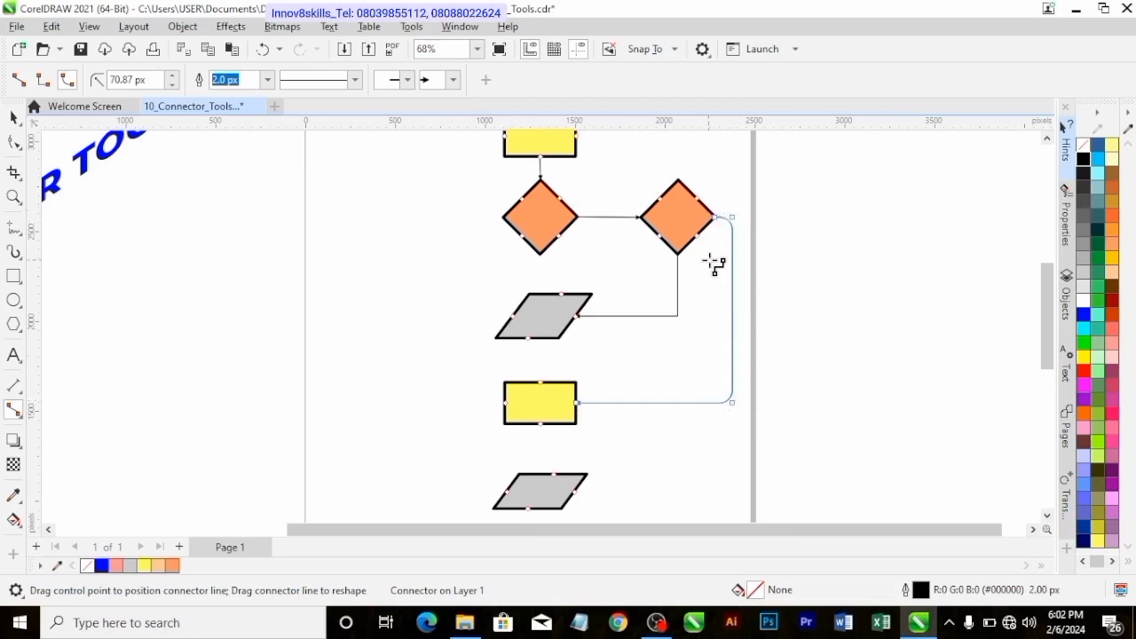
pyautogui.click(14, 117)
pyautogui.click(135, 248)
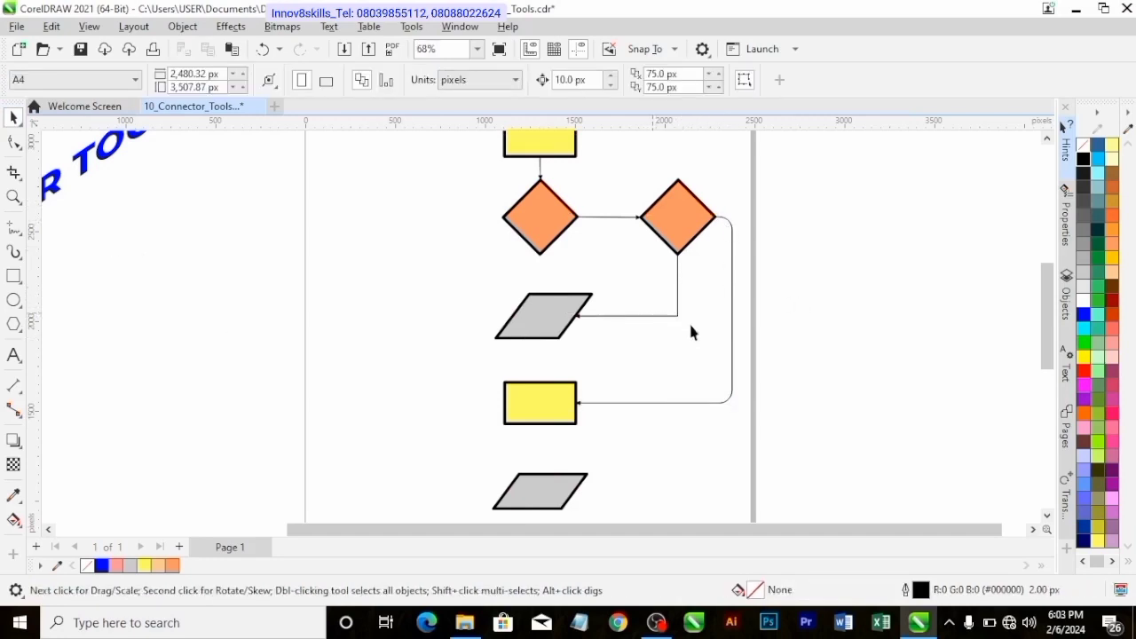
# - Try a 300 px corner radius on the rounded right-angle connector and undo it
pyautogui.click(733, 292)
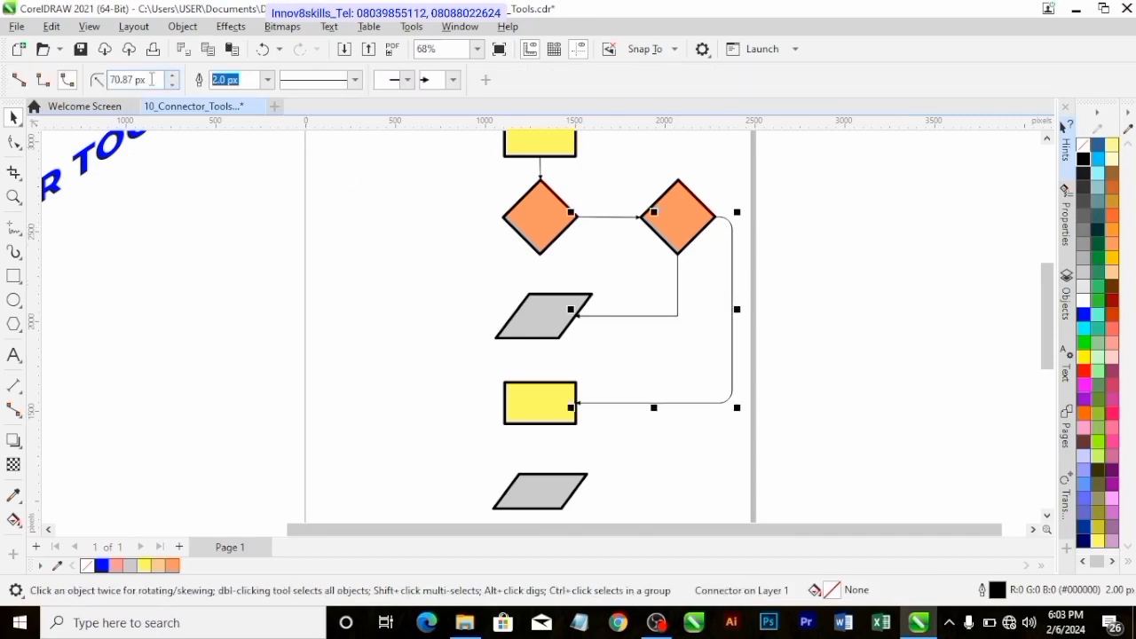
pyautogui.moveTo(151, 79); pyautogui.dragTo(64, 80)
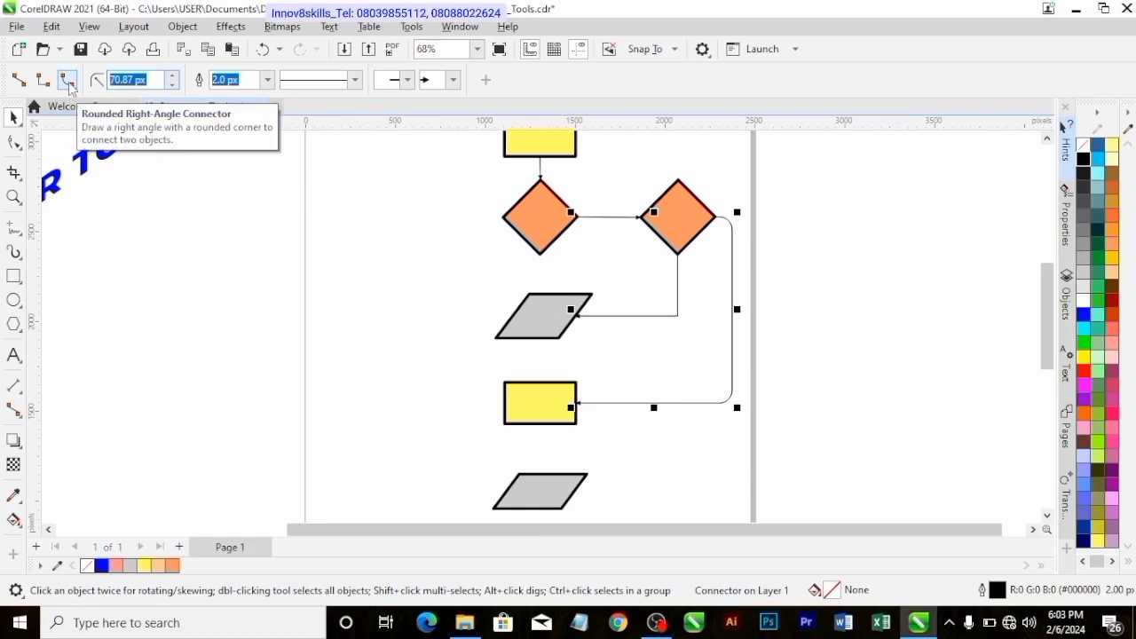
pyautogui.write('300')
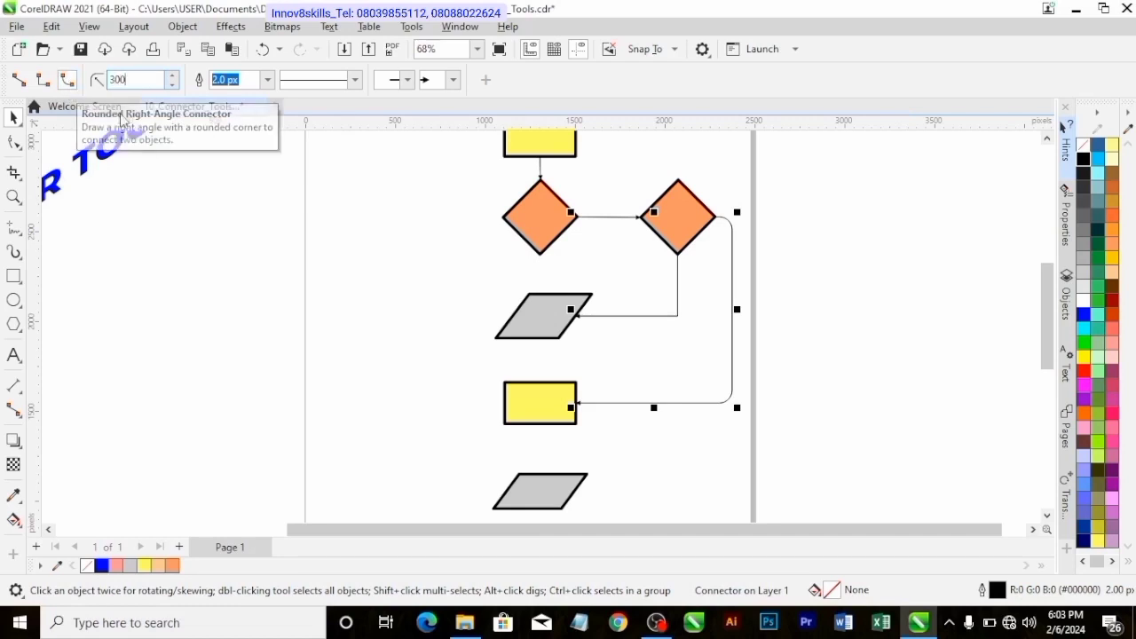
pyautogui.click(151, 215)
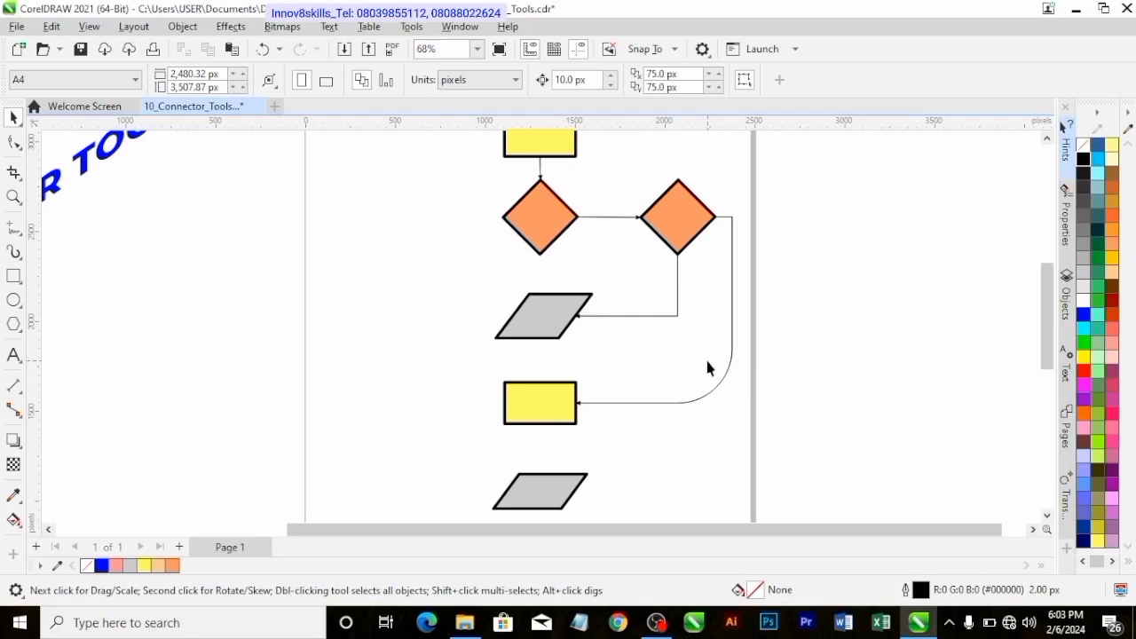
pyautogui.hotkey('ctrl', 'z')
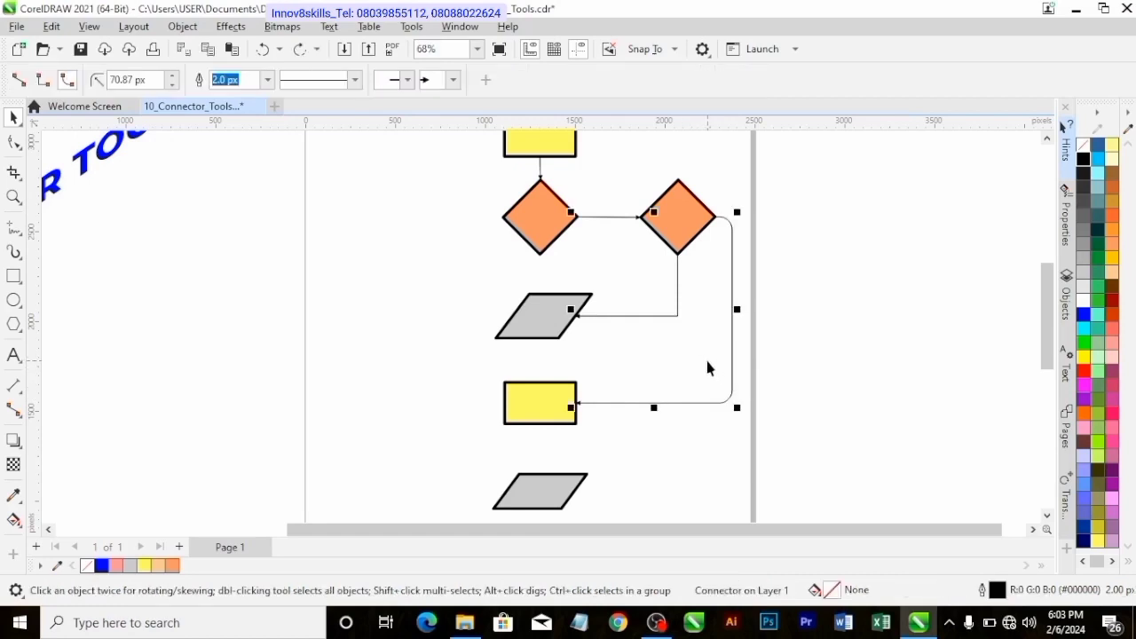
pyautogui.hotkey('ctrl', 'shift', 'z')
pyautogui.hotkey('ctrl', 'z')
# - Draw straight-line connectors linking the upper grey parallelogram, lower yellow rectangle, lower grey parallelogram and pink ellipse
pyautogui.scroll(-1, 503, 373)
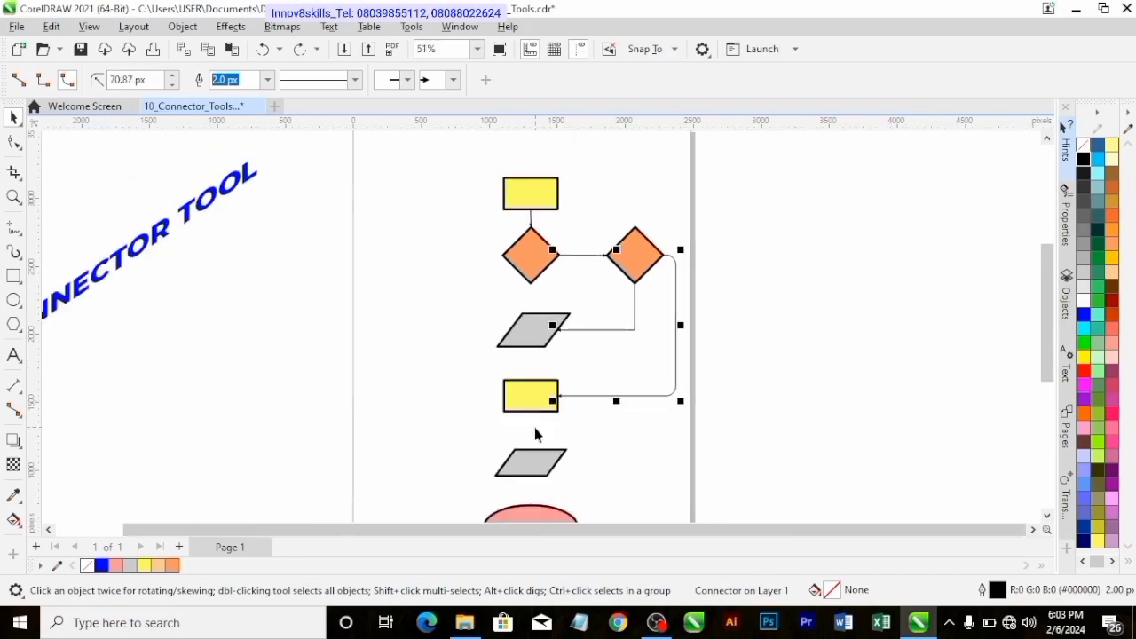
pyautogui.moveTo(1044, 295); pyautogui.dragTo(915, 354)
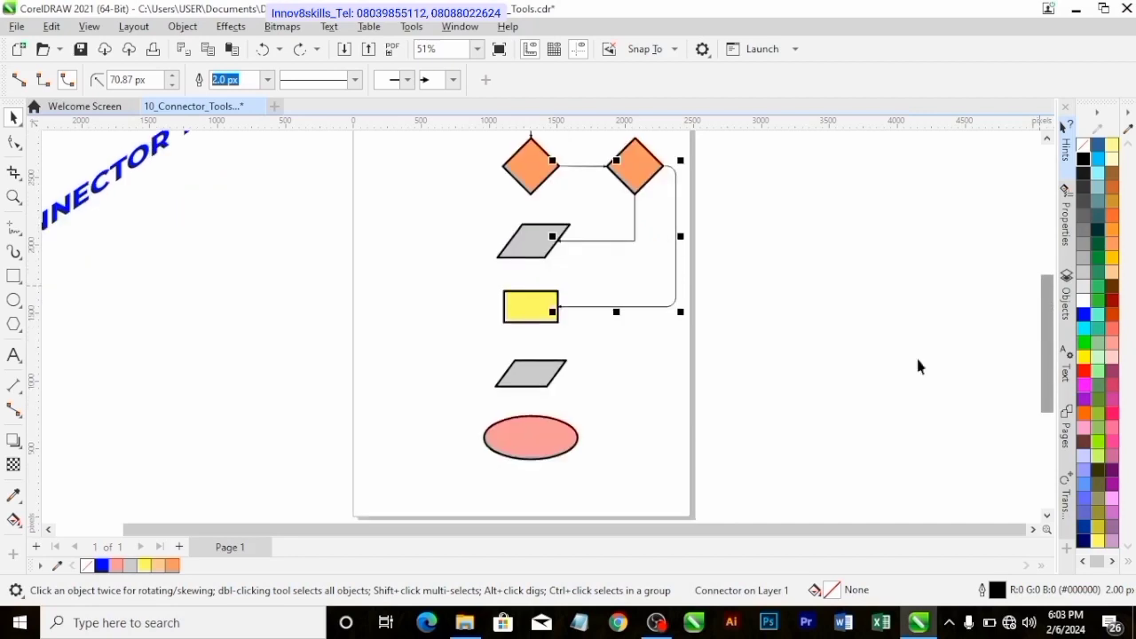
pyautogui.scroll(1, 562, 368)
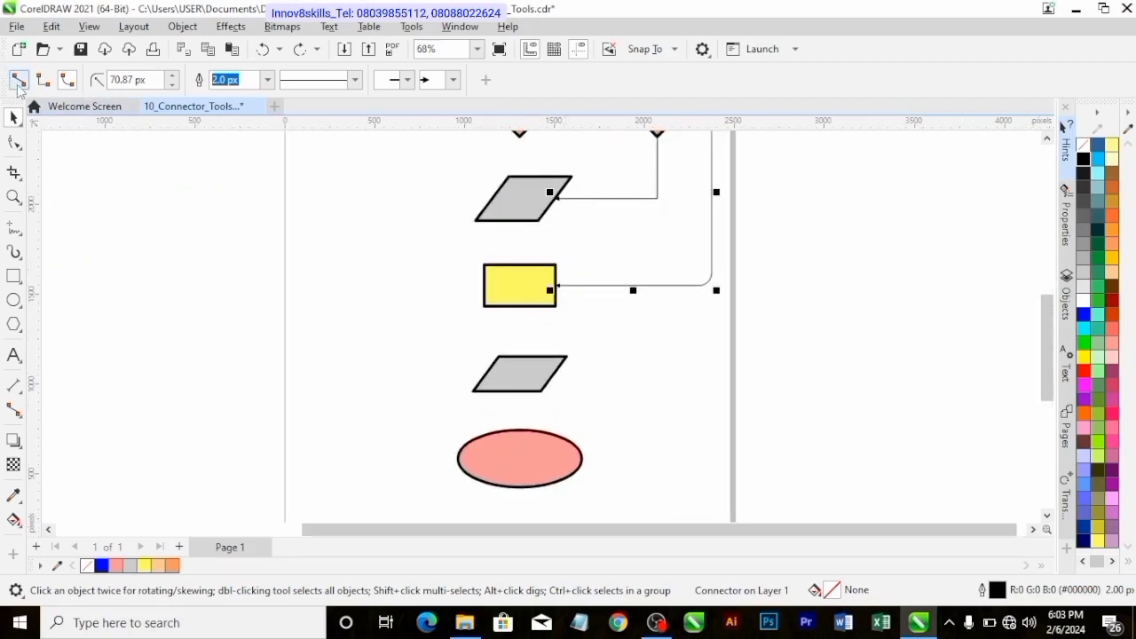
pyautogui.click(528, 304)
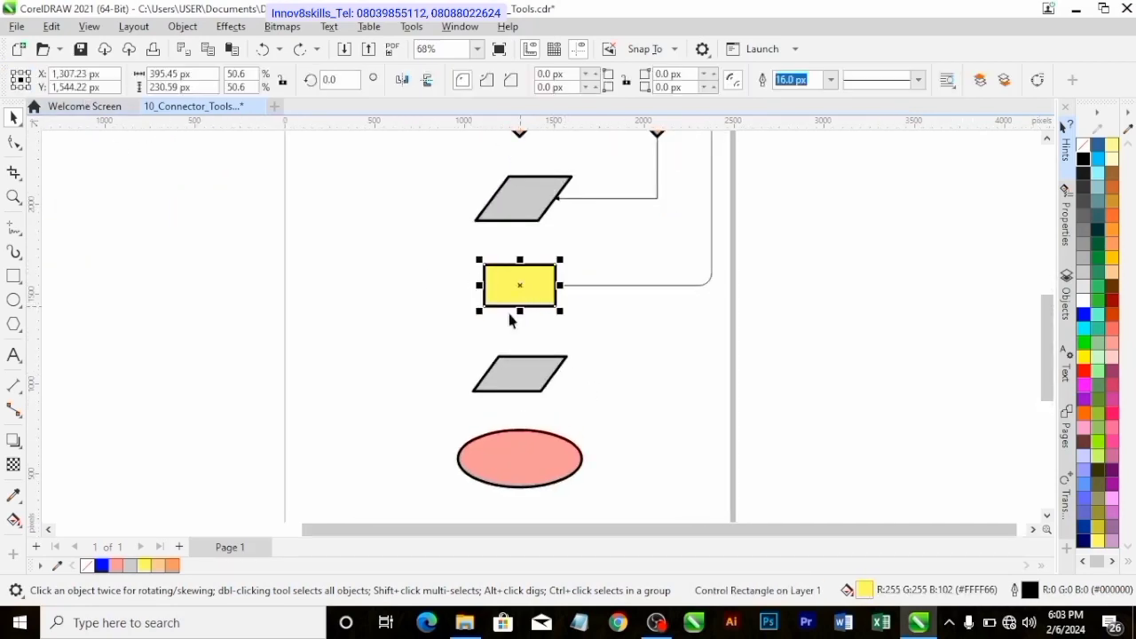
pyautogui.click(13, 410)
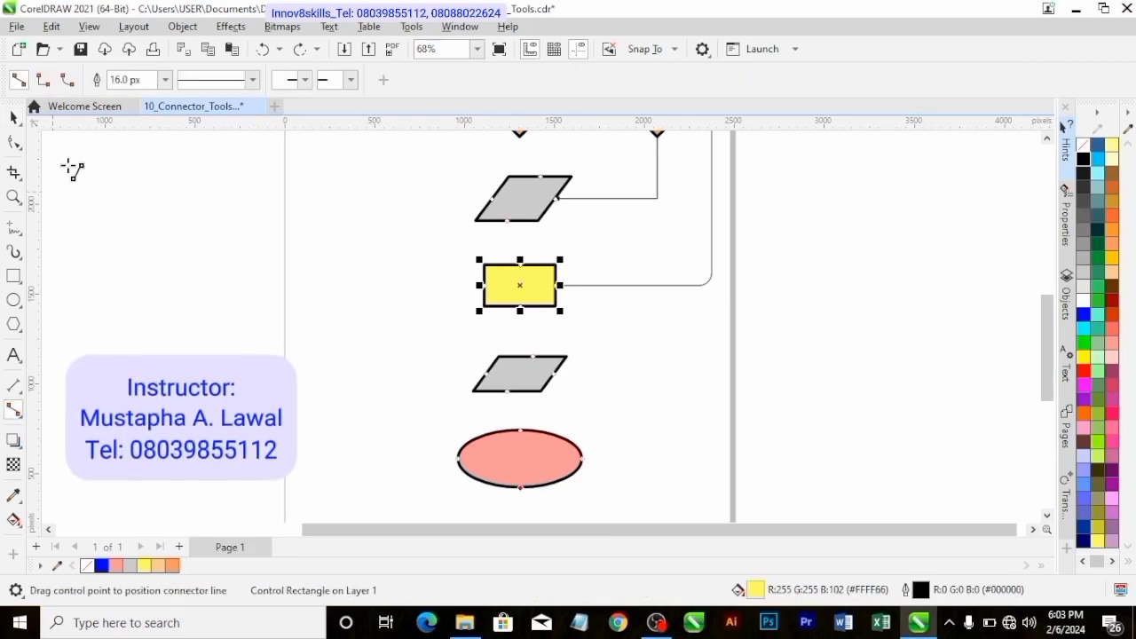
pyautogui.moveTo(520, 310)
pyautogui.mouseDown()
pyautogui.moveTo(523, 359)
pyautogui.moveTo(532, 356)
pyautogui.mouseUp()
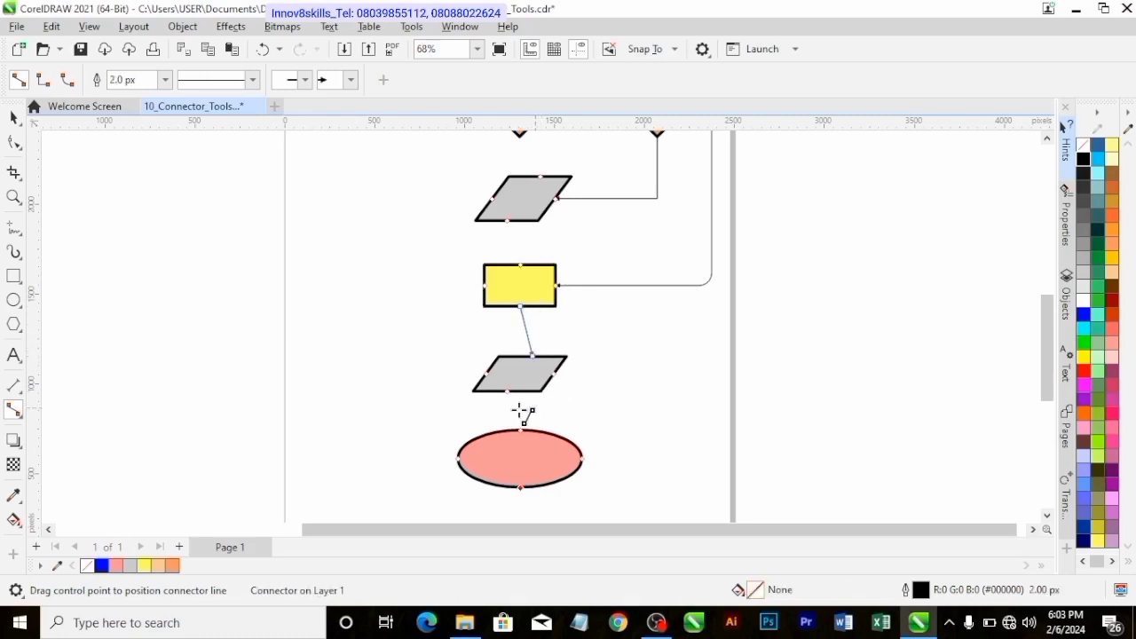
pyautogui.moveTo(511, 393); pyautogui.dragTo(521, 432)
pyautogui.moveTo(507, 221); pyautogui.dragTo(522, 266)
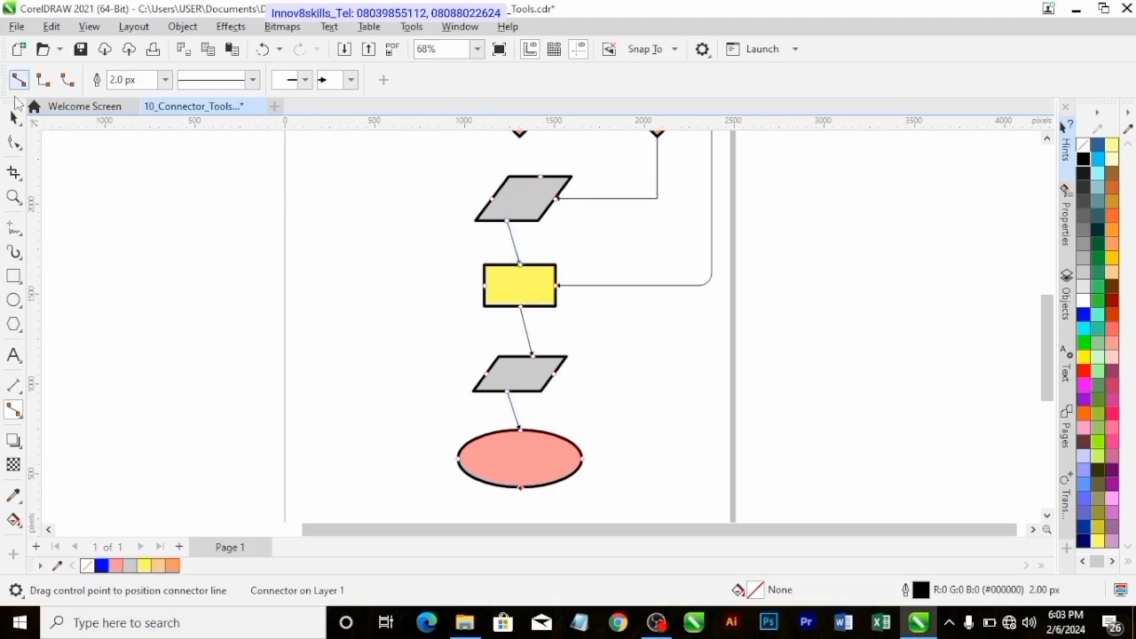
# - Nudge the pink ellipse left until its top anchor lies directly below the lower grey parallelogram's bottom anchor
pyautogui.click(13, 117)
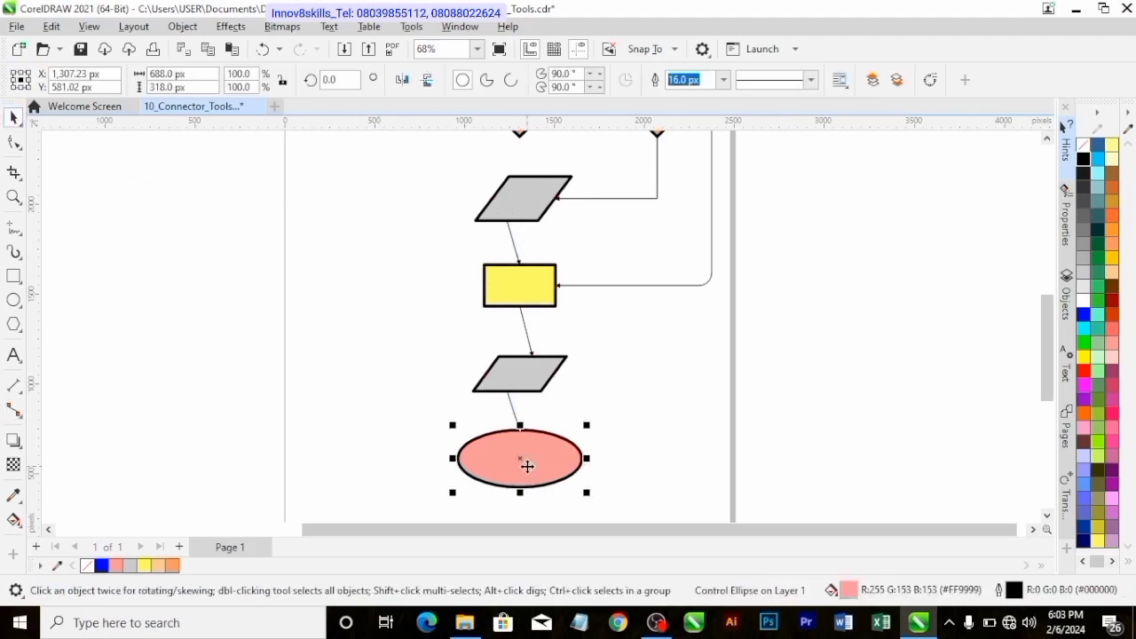
pyautogui.press('Left')
pyautogui.press('Left')
pyautogui.press('Left')
pyautogui.press('Left')
pyautogui.press('Left')
pyautogui.press('Left')
pyautogui.press('Left')
pyautogui.press('Left')
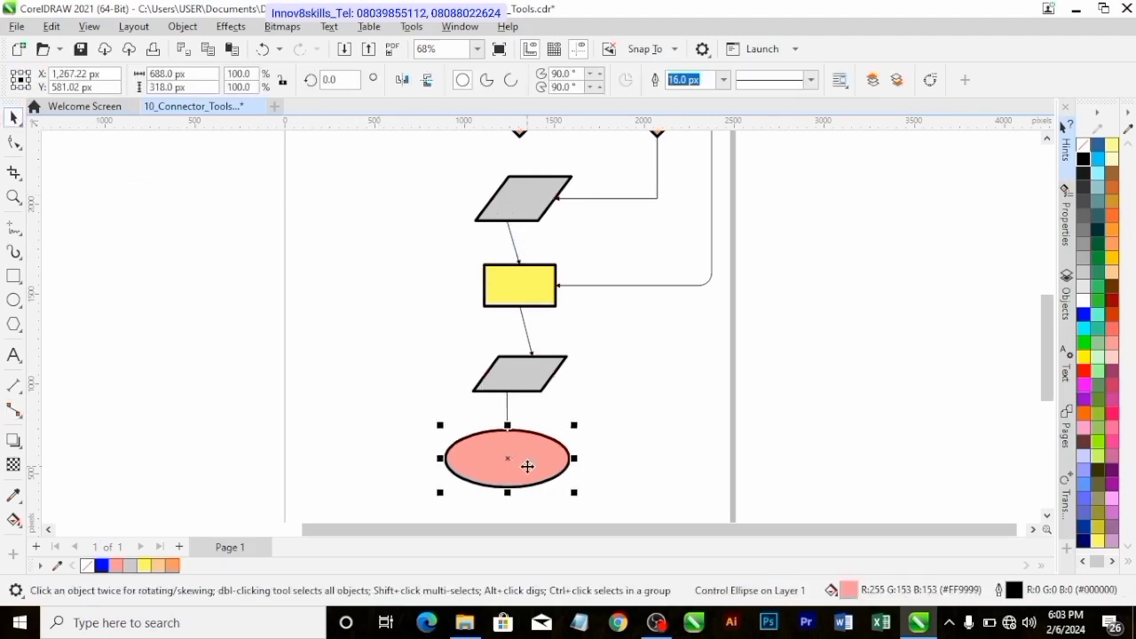
pyautogui.press('Right')
# - Nudge the lower grey parallelogram left and slightly back to about X 1,257 px, beneath the lower yellow rectangle
pyautogui.click(520, 376)
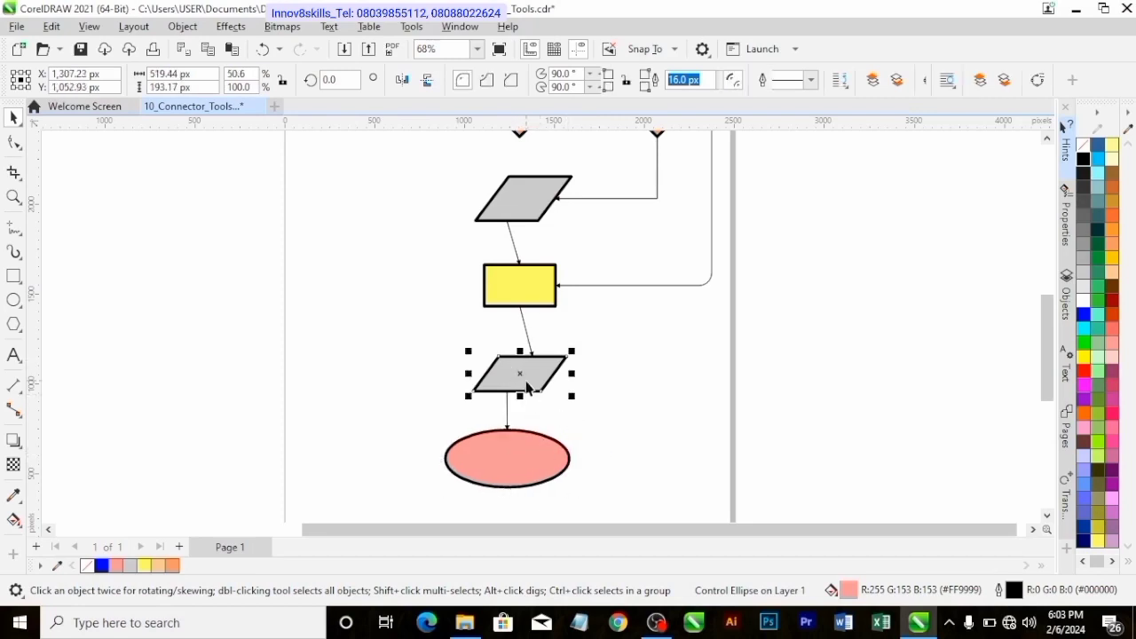
pyautogui.press('Left')
pyautogui.press('Left')
pyautogui.press('Right')
pyautogui.press('Right')
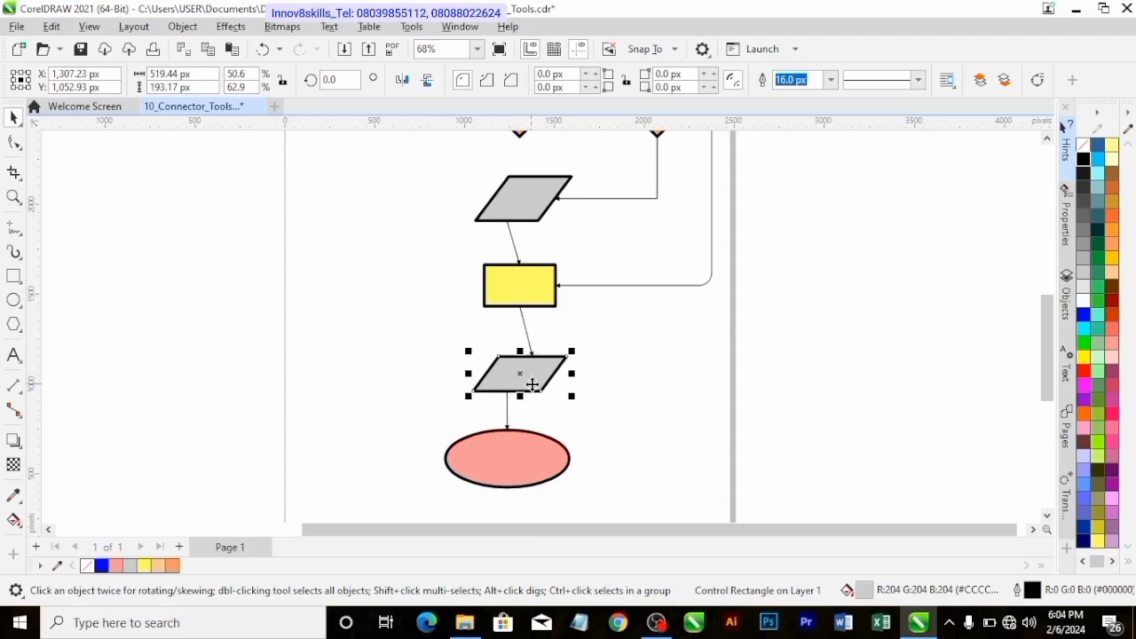
pyautogui.press('Left')
pyautogui.press('Left')
pyautogui.press('Left')
pyautogui.press('Left')
pyautogui.press('Left')
pyautogui.press('Left')
pyautogui.press('Left')
pyautogui.press('Left')
pyautogui.press('Left')
pyautogui.press('Left')
pyautogui.press('Left')
pyautogui.press('Right')
pyautogui.press('Right')
pyautogui.press('Right')
pyautogui.press('Right')
pyautogui.press('Right')
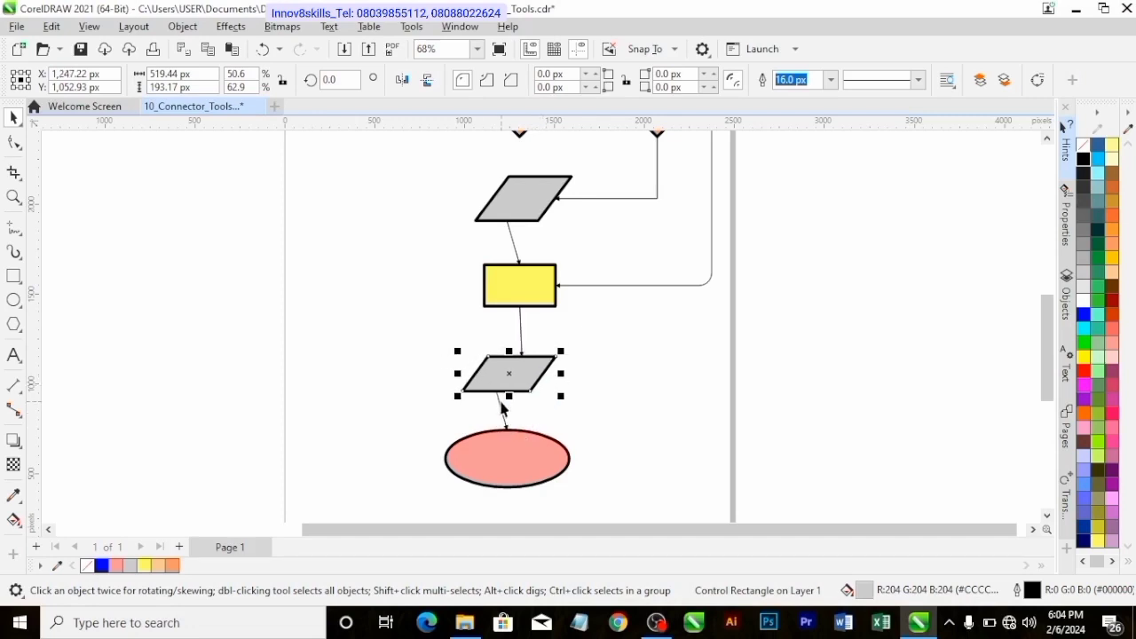
pyautogui.press('Right')
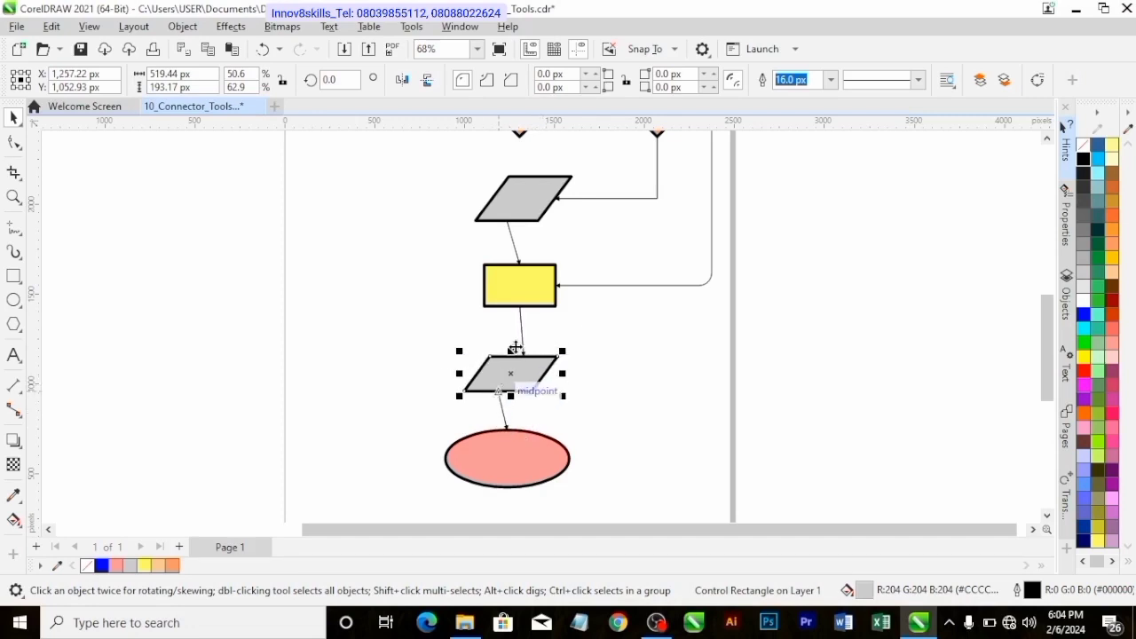
# - Try nudging the lower yellow rectangle to the left and move it back to the right
pyautogui.click(510, 296)
pyautogui.press('Left')
pyautogui.press('Left')
pyautogui.press('Left')
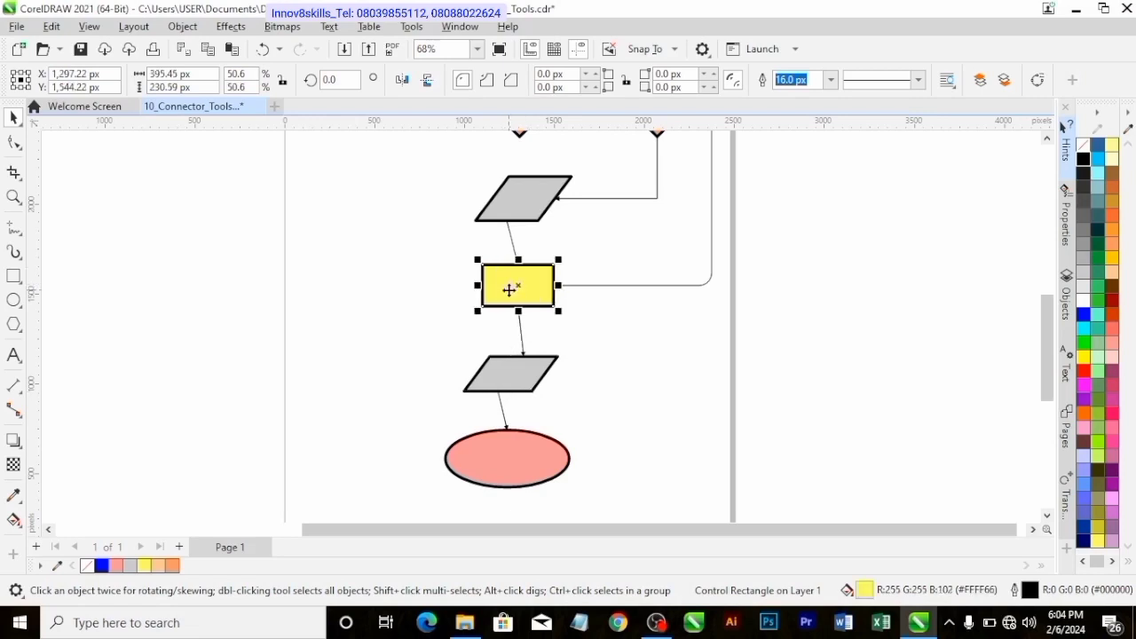
pyautogui.press('Right')
pyautogui.press('Right')
pyautogui.press('Right')
pyautogui.press('Right')
pyautogui.press('Right')
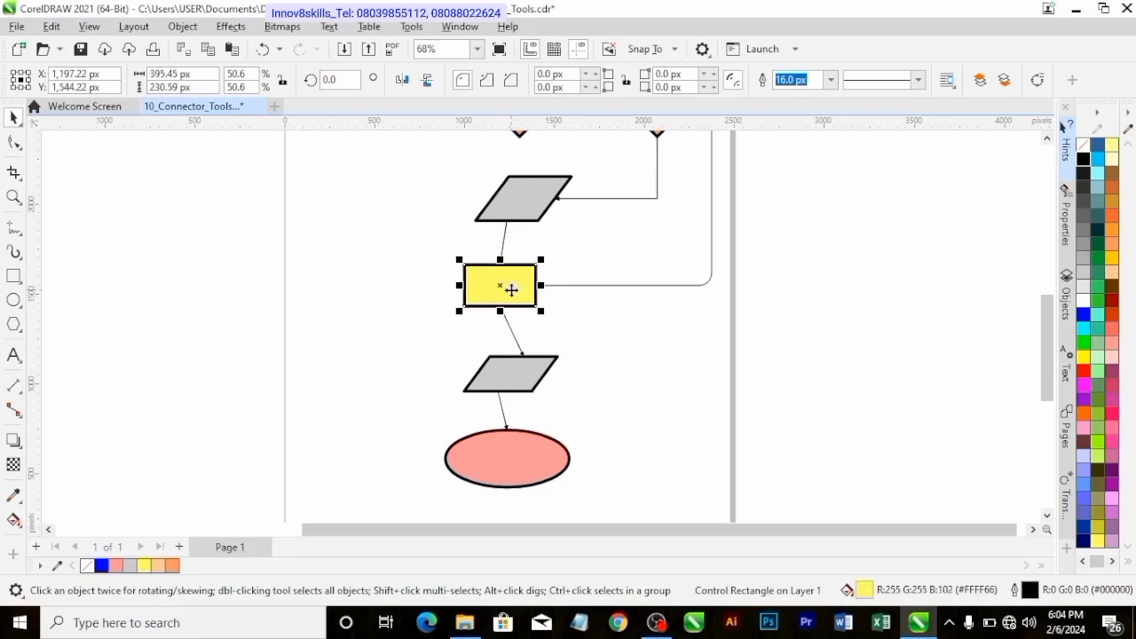
# - Nudge the lower yellow rectangle left to about X 1,247 px, beneath the upper grey parallelogram's bottom anchor
pyautogui.press('F3')
pyautogui.press('Left')
pyautogui.press('Left')
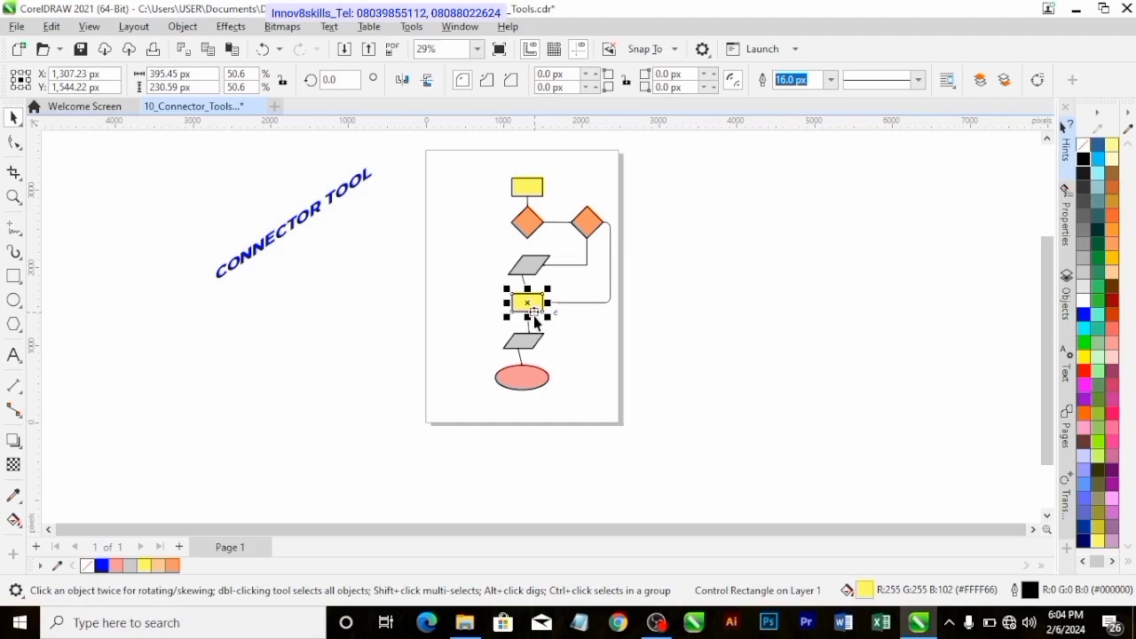
pyautogui.press('Left')
pyautogui.press('Left')
pyautogui.press('Left')
pyautogui.press('Left')
pyautogui.press('Left')
pyautogui.press('Left')
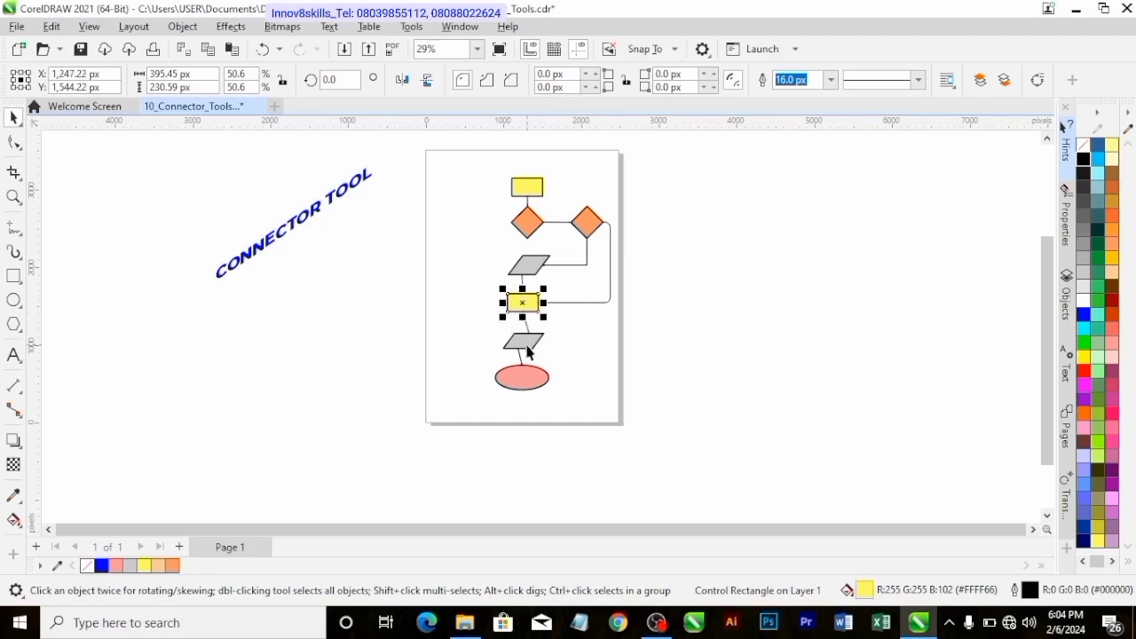
# - Nudge the lower grey parallelogram left to about X 1,167 px so its top anchor lines up under the yellow rectangle
pyautogui.click(528, 345)
pyautogui.press('Left')
pyautogui.press('Left')
pyautogui.press('Left')
pyautogui.press('Left')
pyautogui.press('Left')
pyautogui.press('Left')
pyautogui.press('Left')
pyautogui.press('Left')
pyautogui.press('Left')
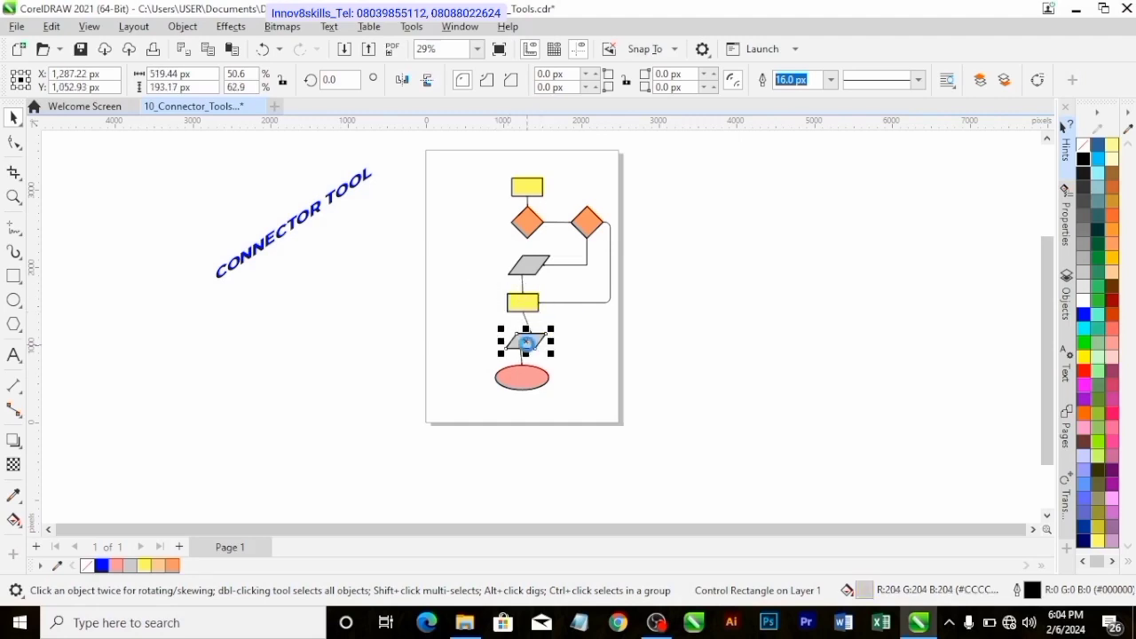
# - With Anchor Editing, move the lower grey parallelogram's bottom anchor right to about X 1,233 px, above the ellipse's top anchor
pyautogui.scroll(2, 515, 359)
pyautogui.click(21, 419)
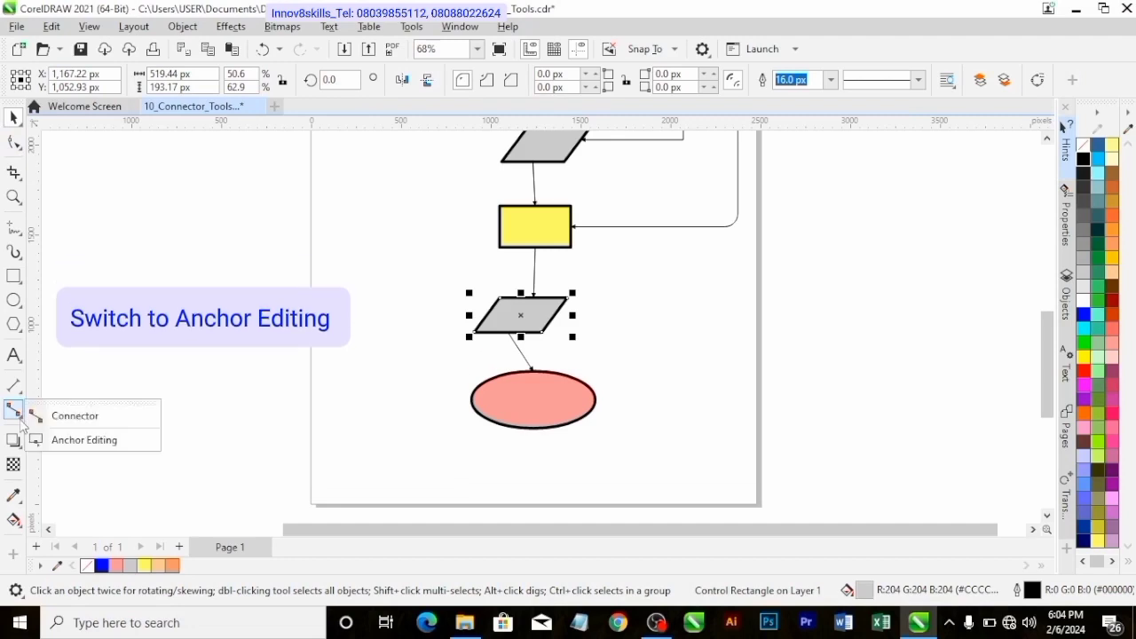
pyautogui.click(76, 438)
pyautogui.moveTo(509, 333); pyautogui.dragTo(533, 334)
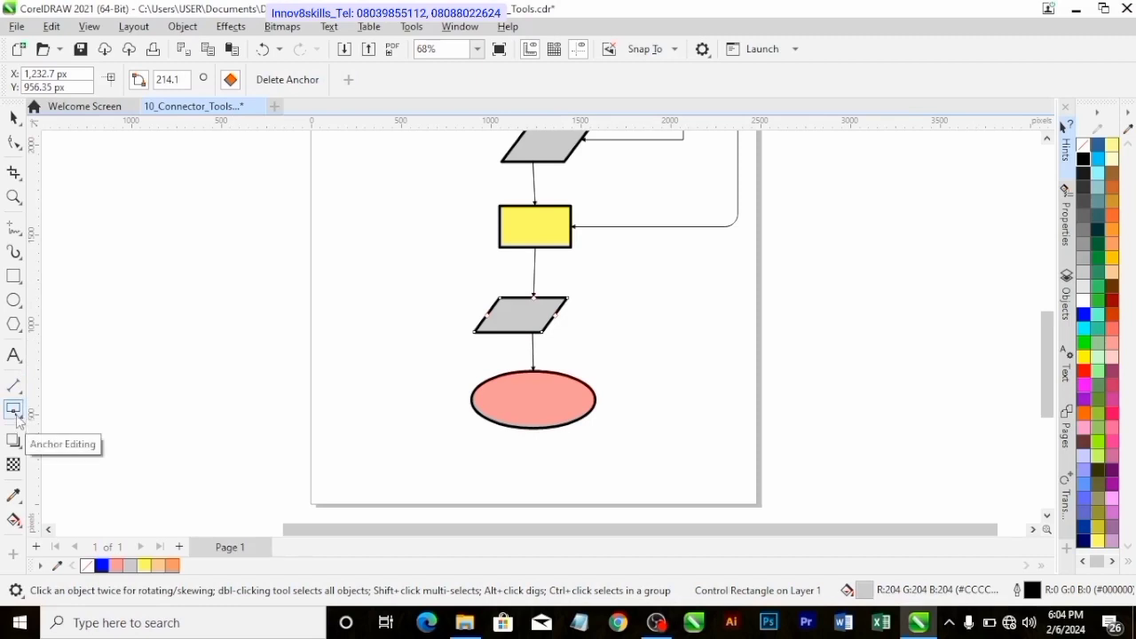
# - Move the upper grey parallelogram's bottom anchor right along its edge to about X 1,261 px with Anchor Editing
pyautogui.scroll(-2, 541, 329)
pyautogui.scroll(3, 522, 346)
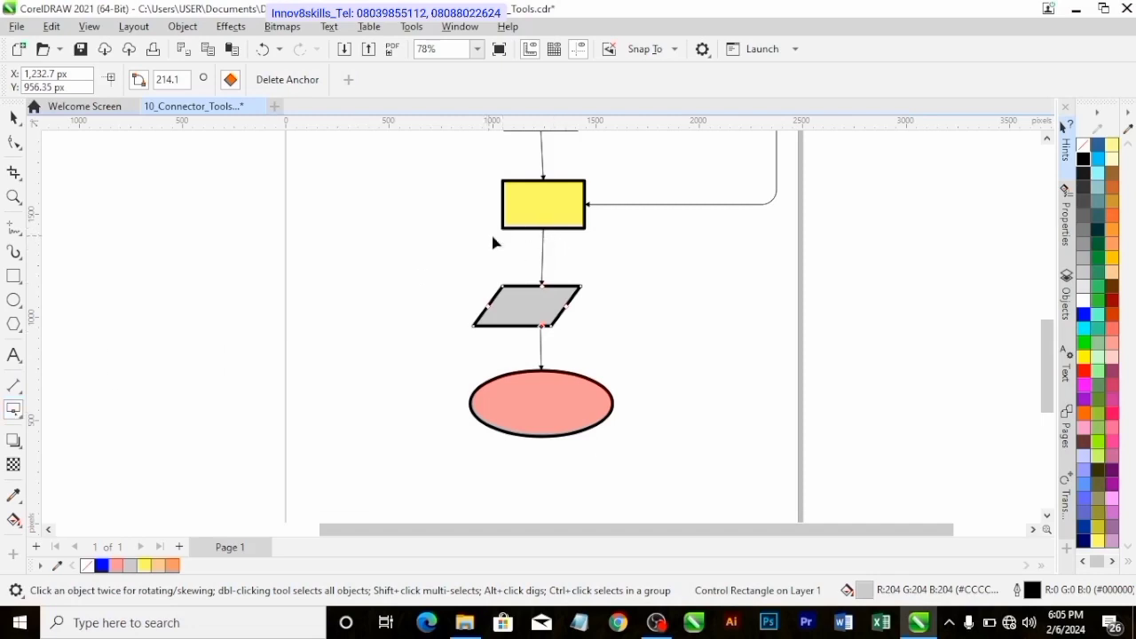
pyautogui.scroll(1, 583, 249)
pyautogui.scroll(-2, 583, 247)
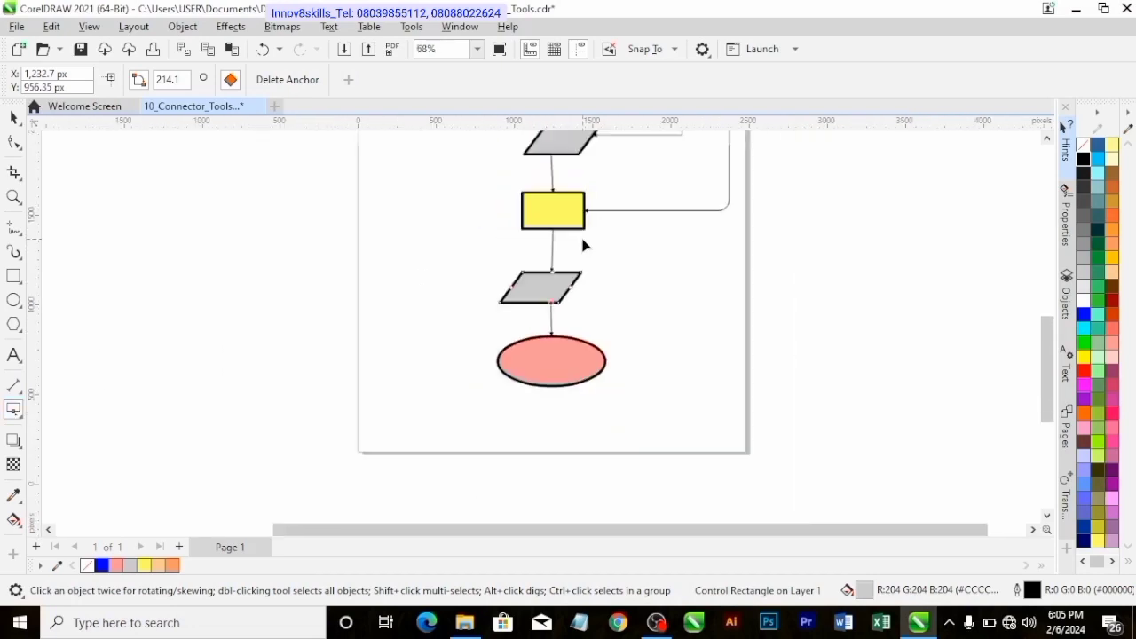
pyautogui.moveTo(1034, 353); pyautogui.dragTo(1037, 304)
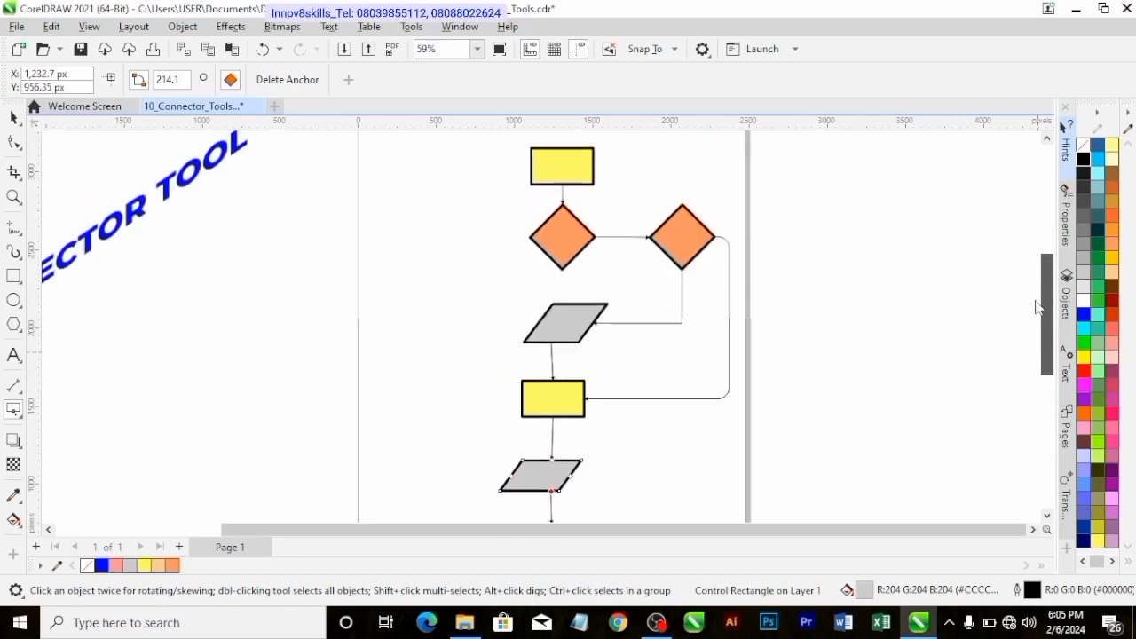
pyautogui.scroll(1, 554, 332)
pyautogui.scroll(3, 555, 332)
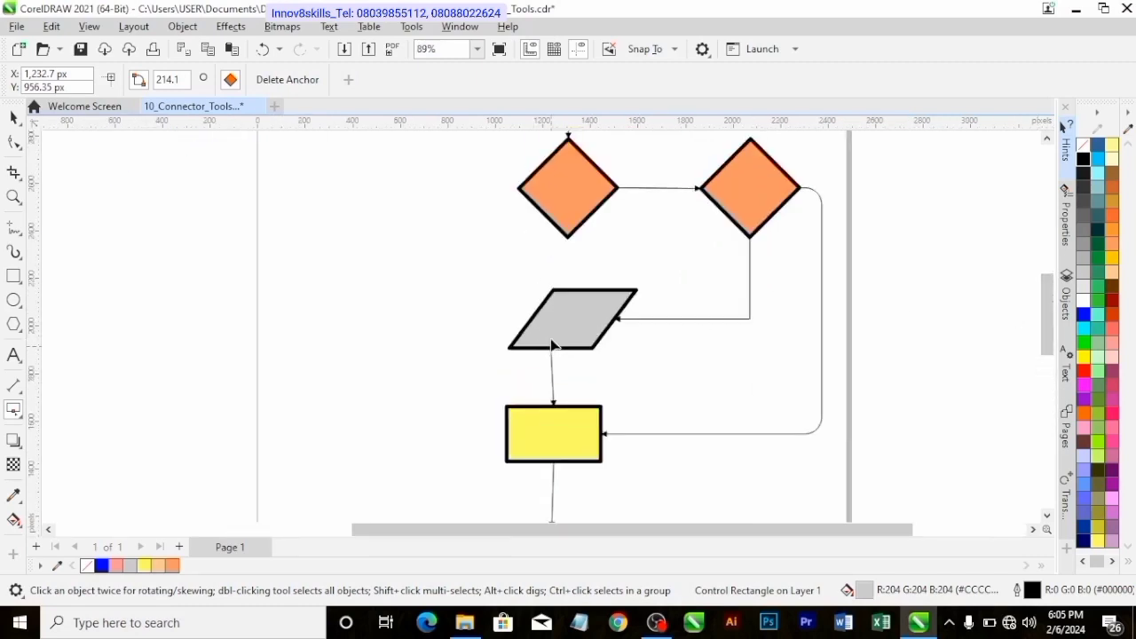
pyautogui.click(555, 362)
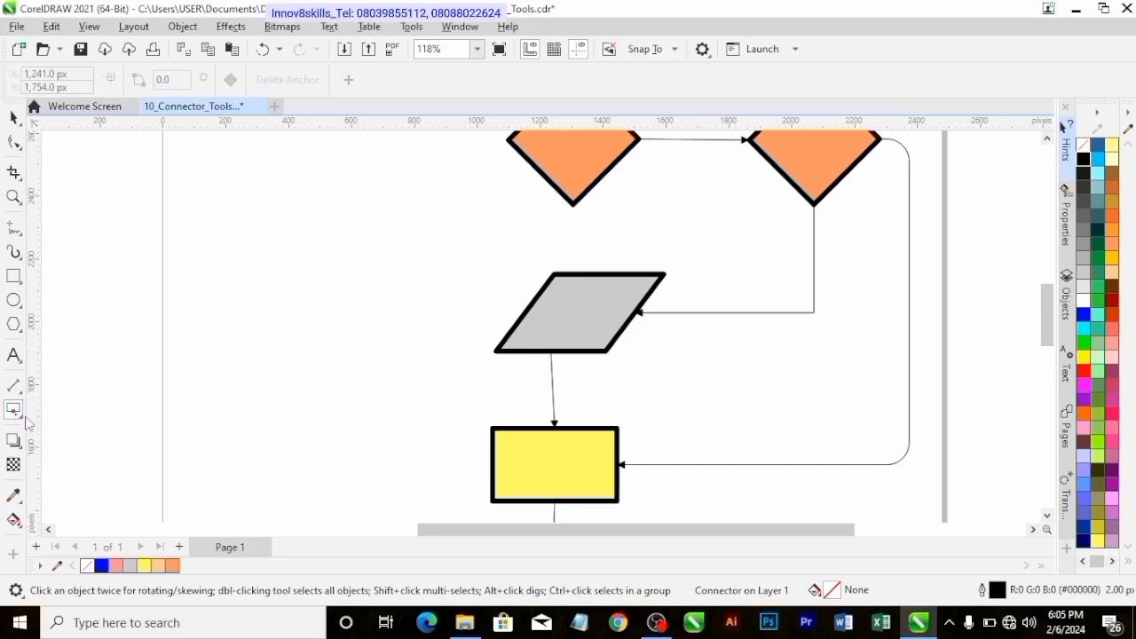
pyautogui.click(593, 317)
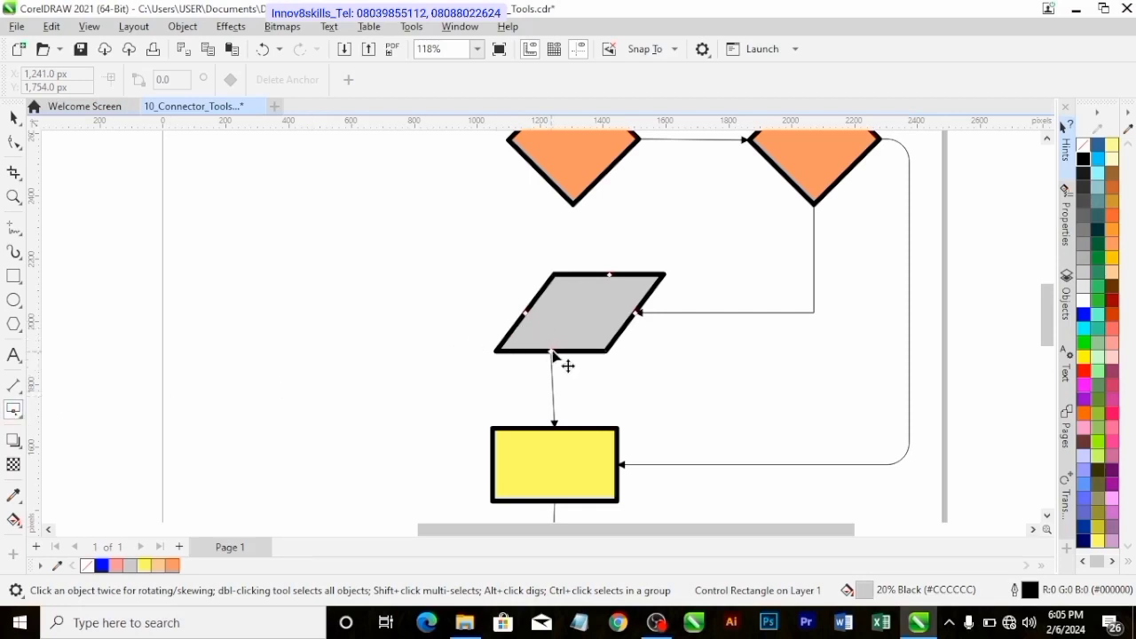
pyautogui.moveTo(553, 352)
pyautogui.mouseDown()
pyautogui.moveTo(583, 355)
pyautogui.moveTo(553, 352)
pyautogui.mouseUp()
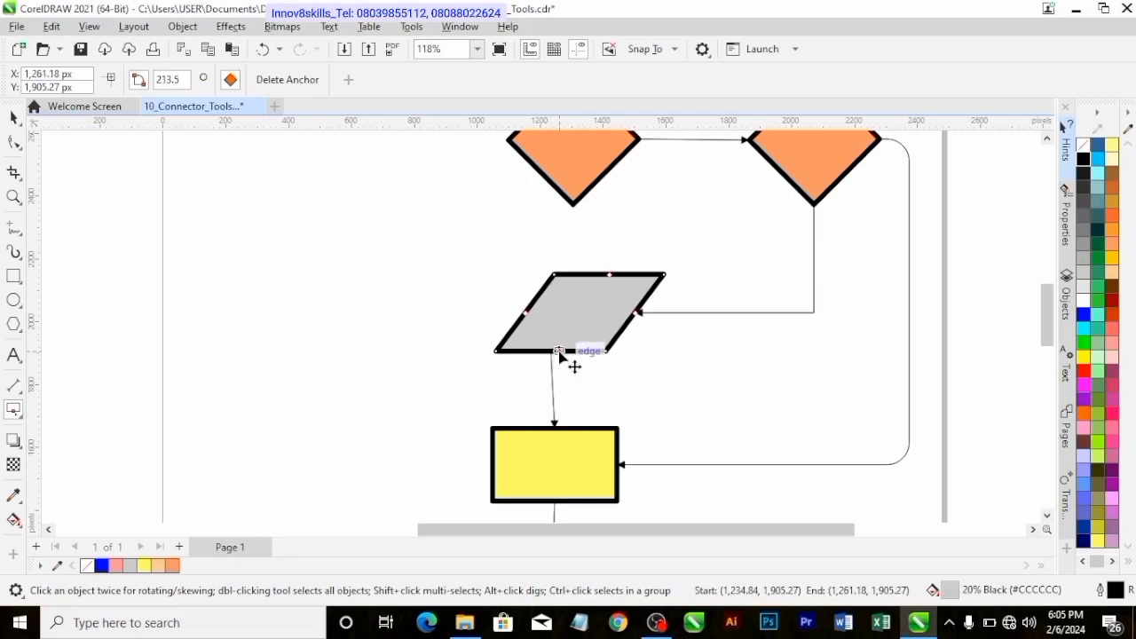
# - Fit the whole page in view to review the linked flowchart
pyautogui.scroll(-2, 556, 350)
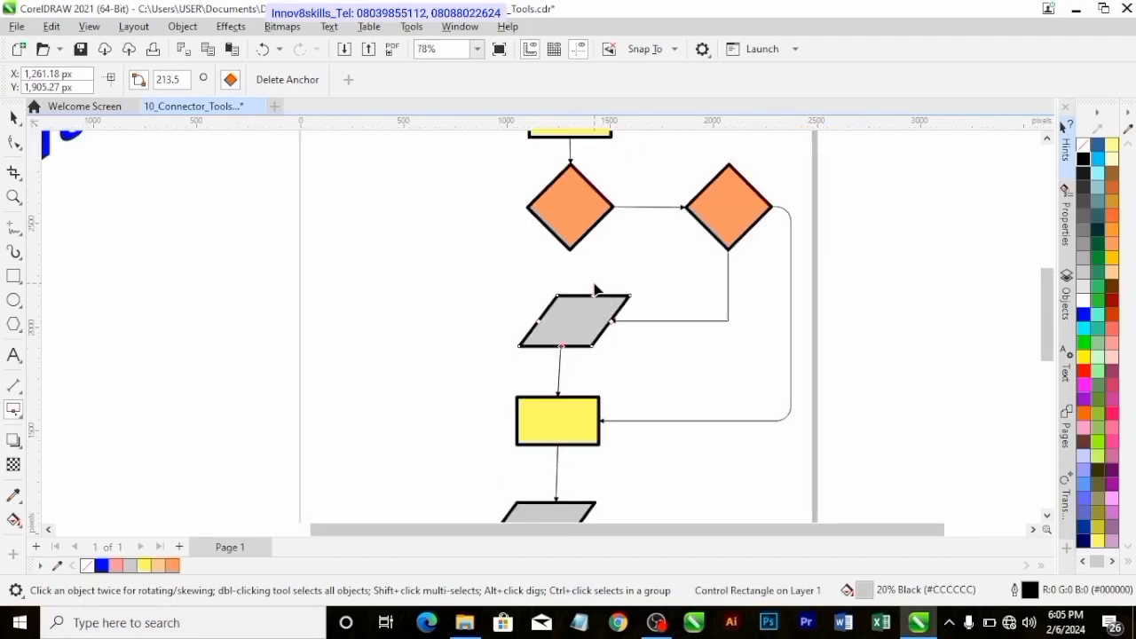
pyautogui.scroll(-3, 593, 350)
pyautogui.scroll(1, 583, 388)
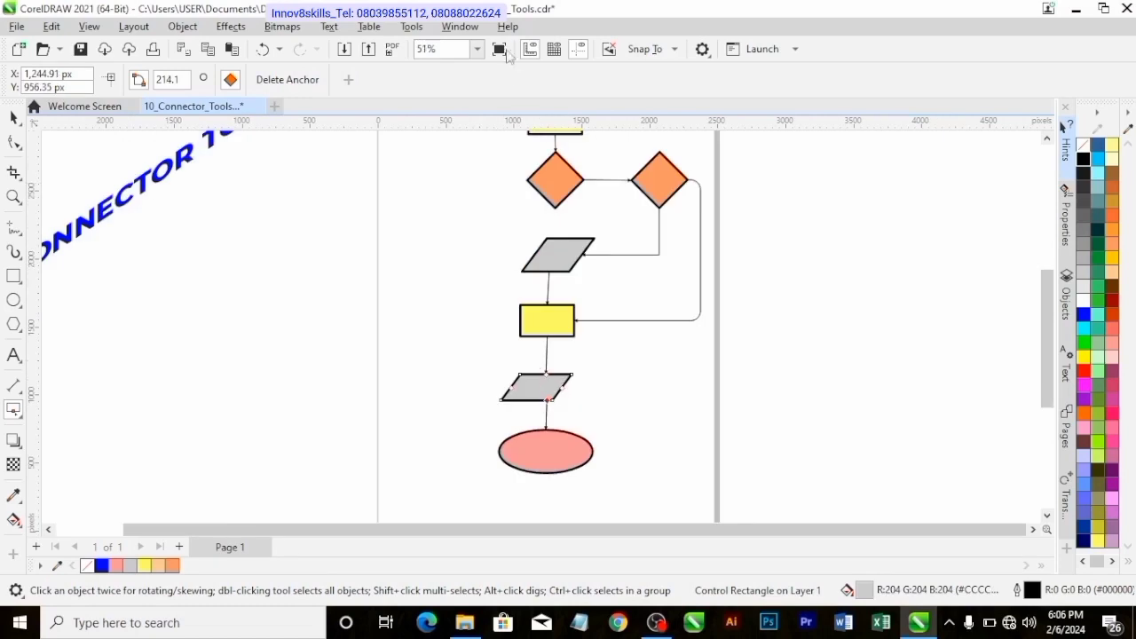
pyautogui.click(480, 50)
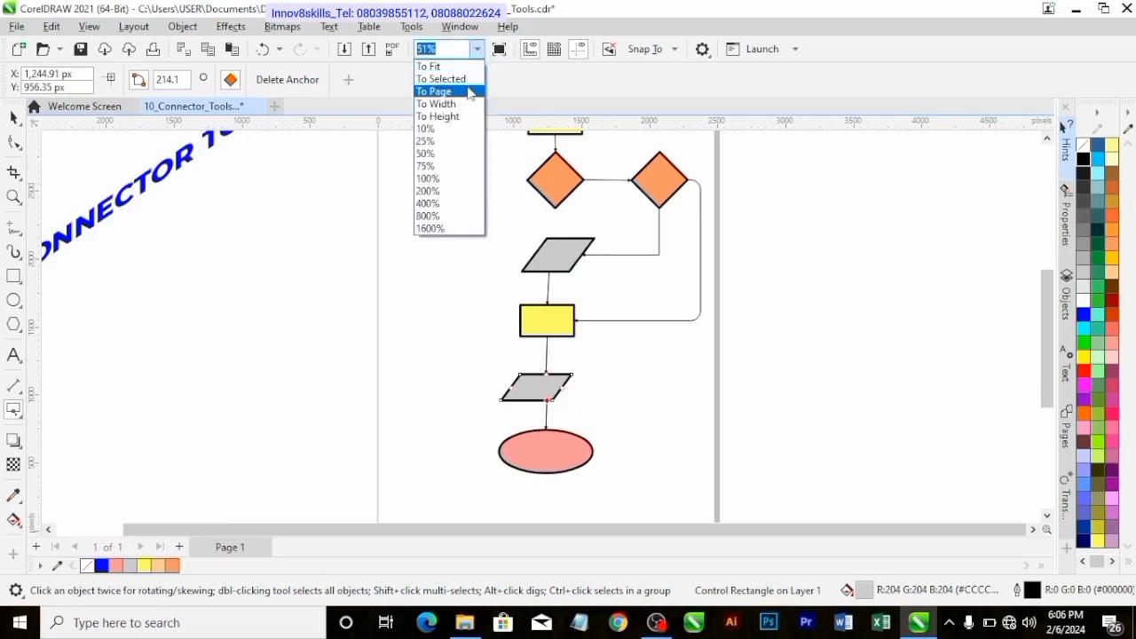
pyautogui.click(466, 92)
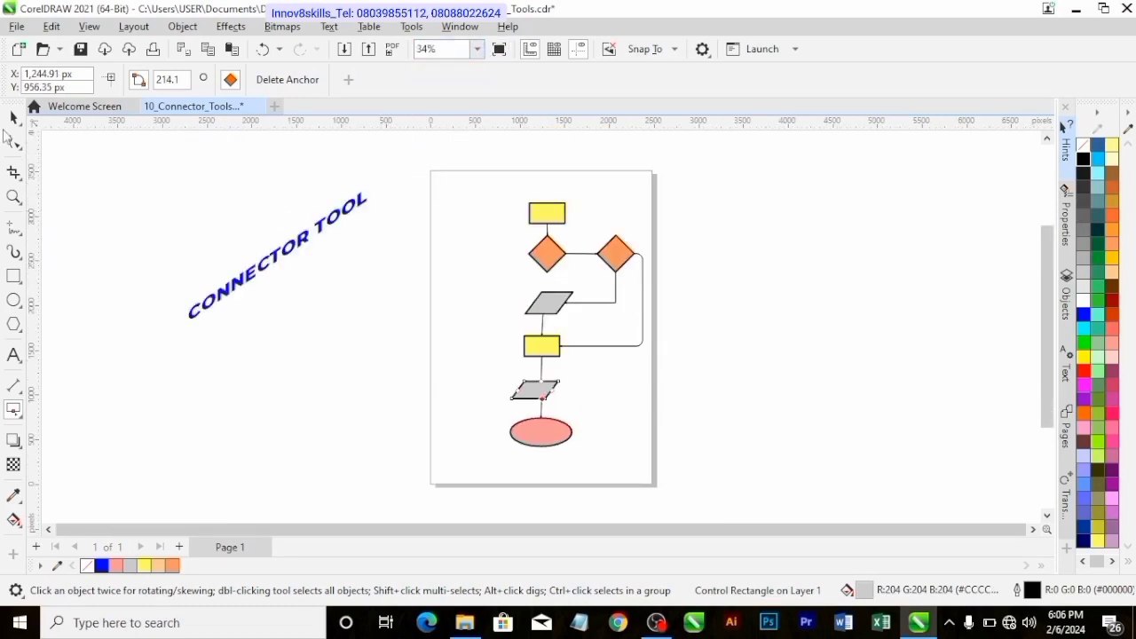